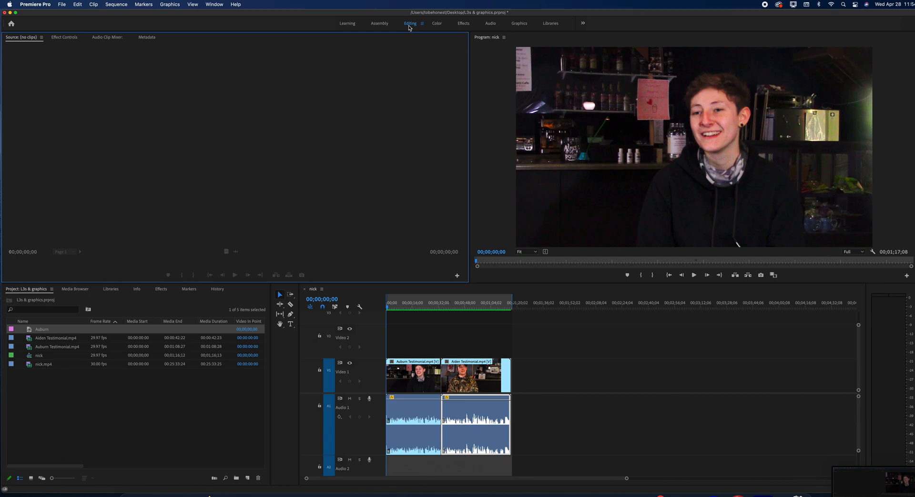
- Switch to the Graphics workspace and return to the Editing workspace
{"action": "left_click", "coordinate": [519, 24]}
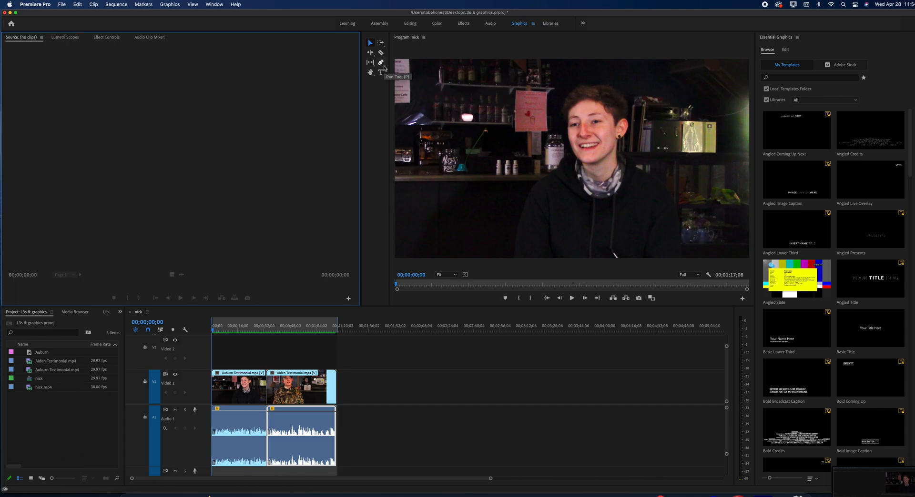
{"action": "left_click", "coordinate": [410, 23]}
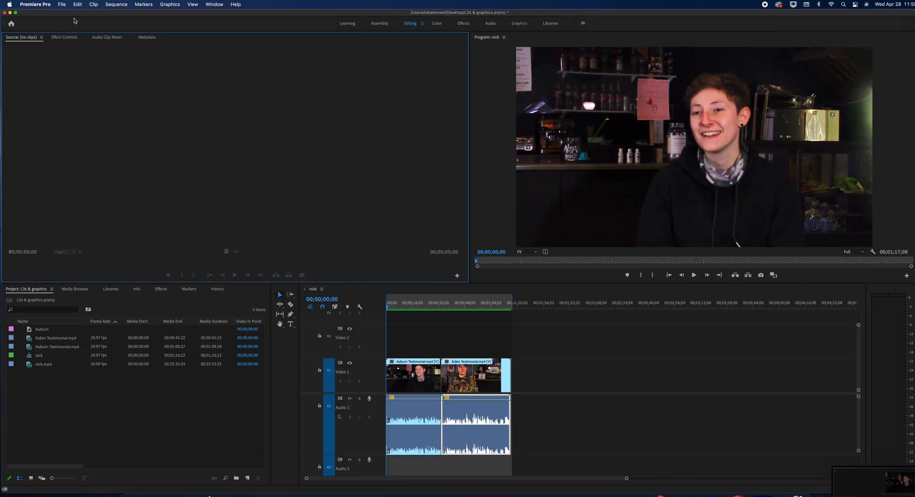
- Create a 1920 × 1080 legacy title named with the interviewee's first name and last initial
{"action": "left_click", "coordinate": [62, 5]}
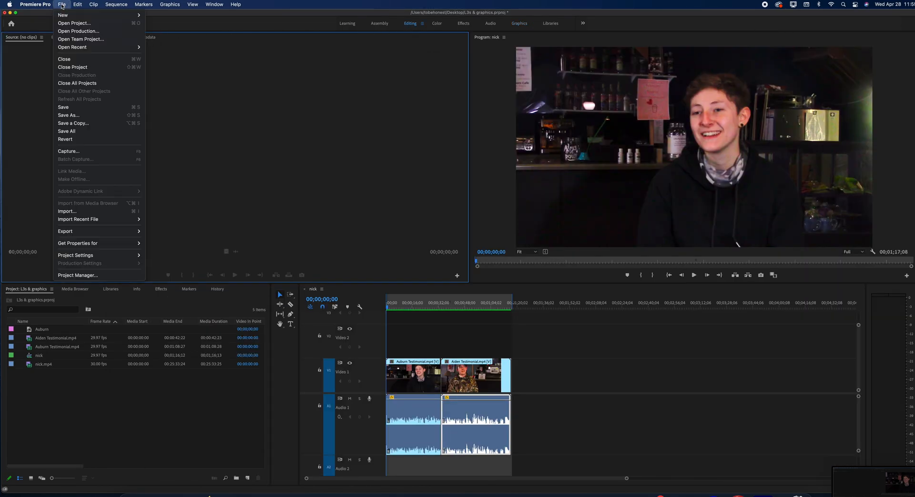
{"action": "mouse_move", "coordinate": [66, 15]}
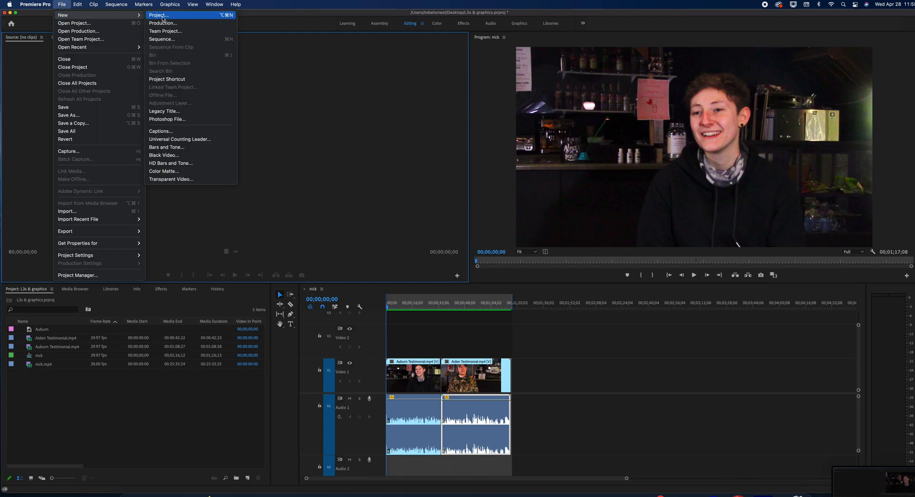
{"action": "left_click", "coordinate": [183, 113]}
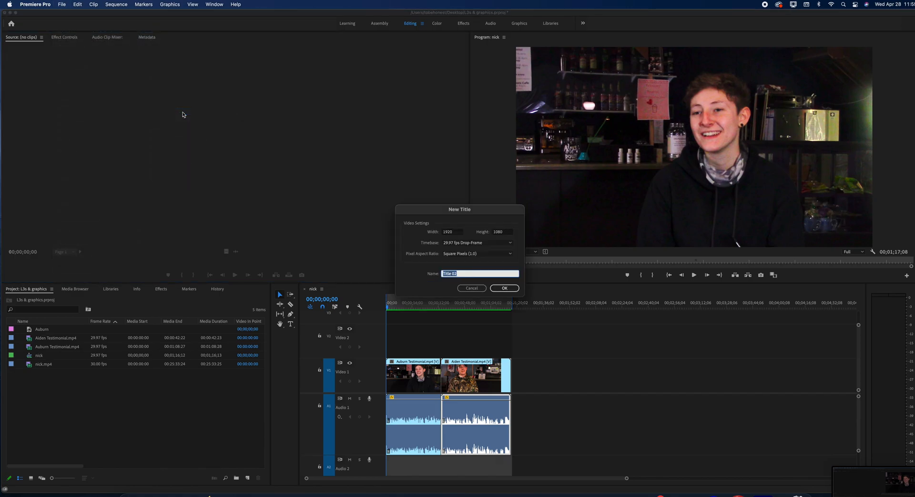
{"action": "left_click", "coordinate": [462, 275]}
{"action": "key", "text": "BackSpace"}
{"action": "key", "text": "BackSpace"}
{"action": "key", "text": "BackSpace"}
{"action": "type", "text": "Auburn V"}
{"action": "left_click", "coordinate": [505, 289]}
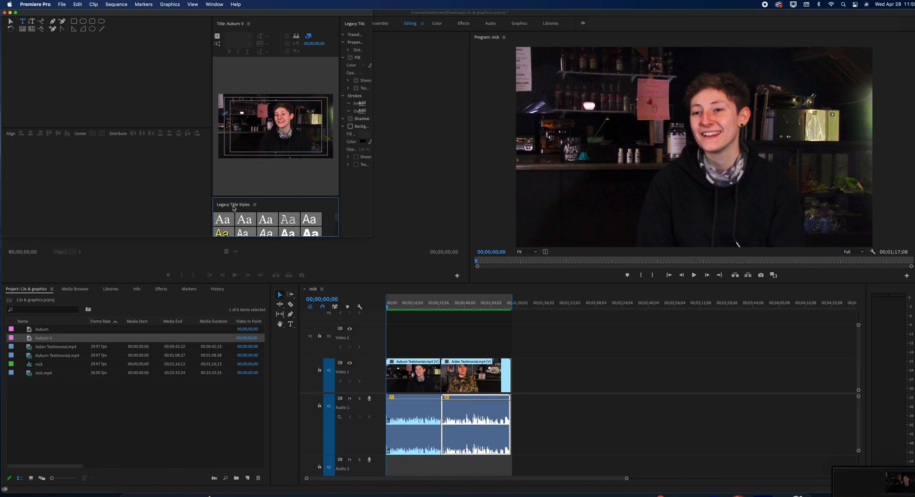
- Enlarge the title window to give the canvas and the title styles much more room
{"action": "mouse_move", "coordinate": [336, 219]}
{"action": "left_mouse_down"}
{"action": "mouse_move", "coordinate": [336, 233]}
{"action": "mouse_move", "coordinate": [337, 214]}
{"action": "left_mouse_up"}
{"action": "left_click", "coordinate": [247, 220]}
{"action": "left_click_drag", "start_coordinate": [372, 237], "coordinate": [439, 242]}
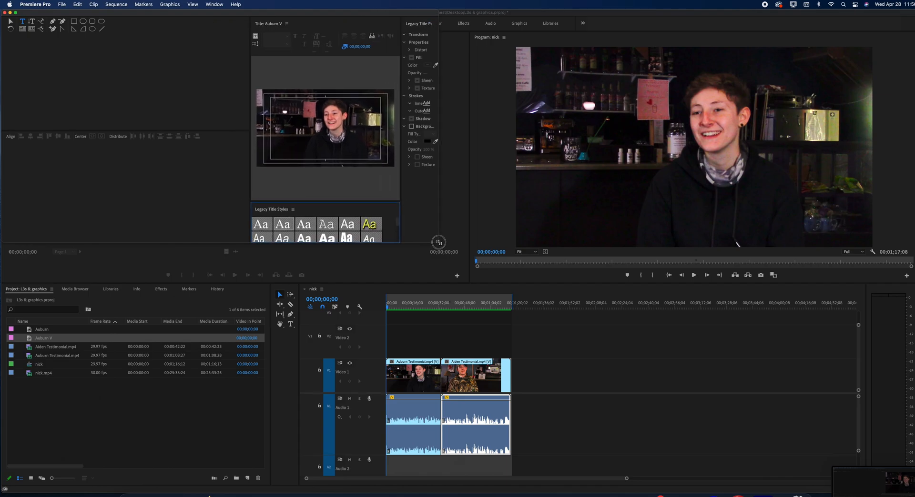
{"action": "left_click_drag", "start_coordinate": [403, 149], "coordinate": [349, 148]}
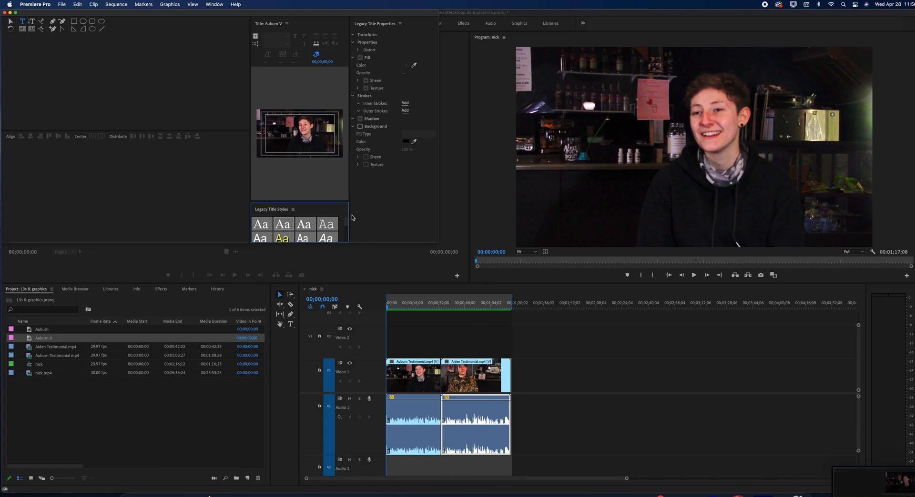
{"action": "left_click_drag", "start_coordinate": [349, 229], "coordinate": [761, 437]}
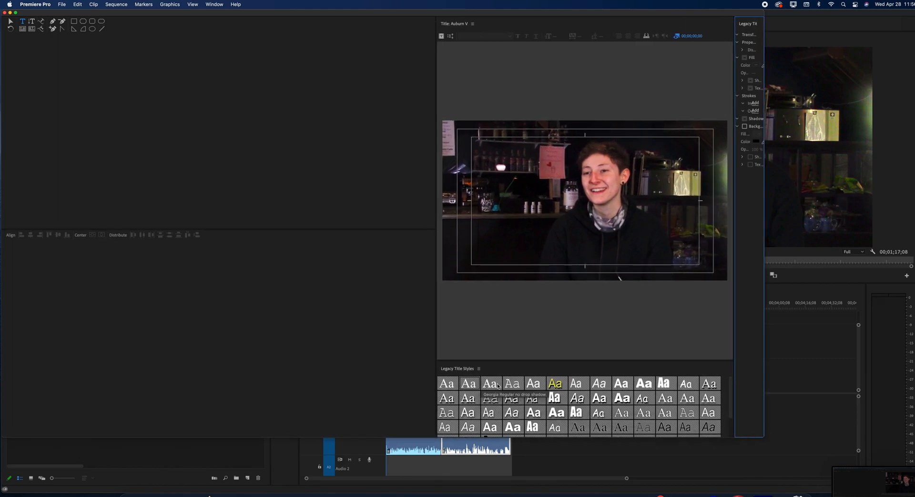
- Add a text line with the interviewee's first name and last initial in the lower-left part of the title canvas
{"action": "left_click", "coordinate": [23, 22]}
{"action": "left_click", "coordinate": [482, 246]}
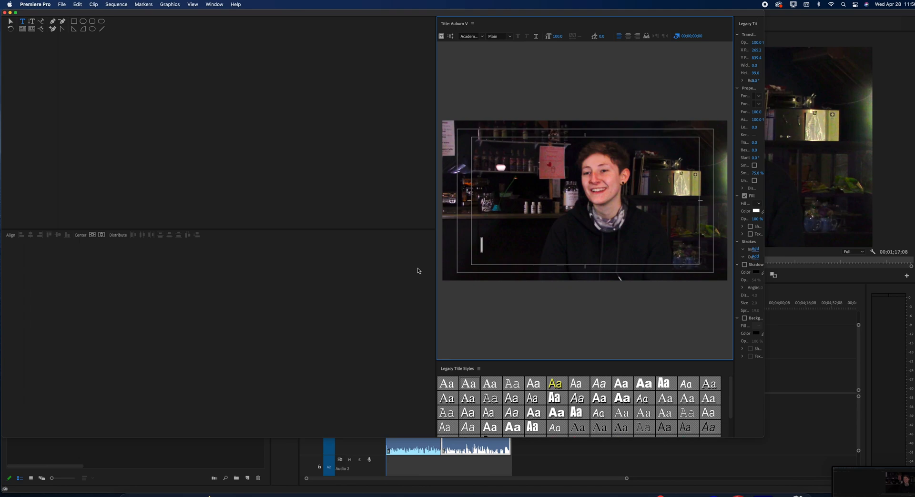
{"action": "type", "text": "Auburn"}
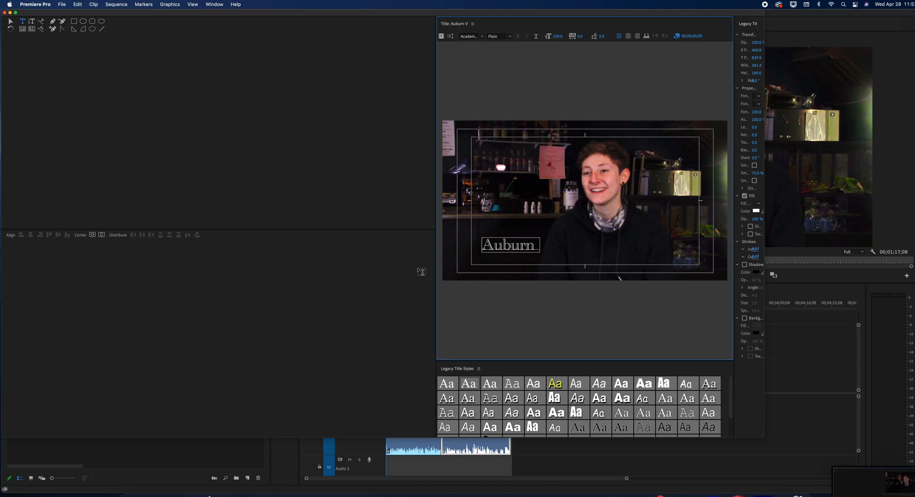
{"action": "type", "text": " V"}
- Try several title styles on the name text and apply Georgia Regular no drop shadow
{"action": "left_click_drag", "start_coordinate": [551, 245], "coordinate": [479, 247]}
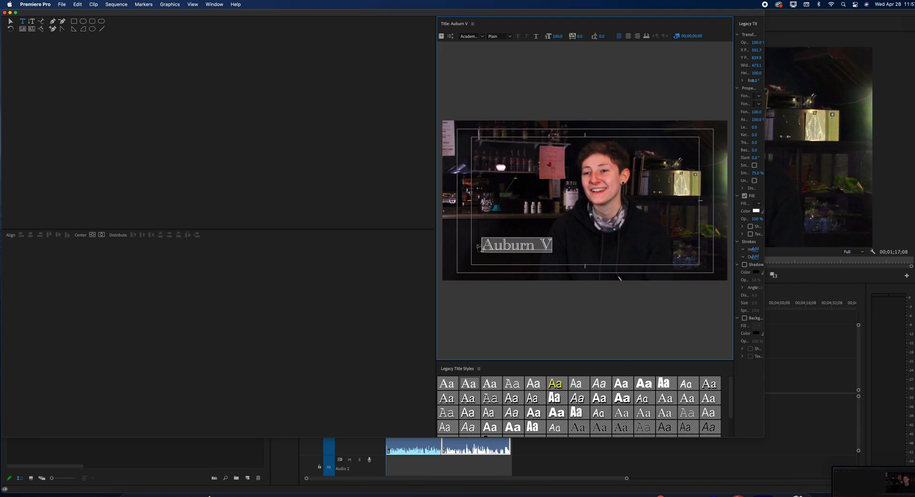
{"action": "left_click", "coordinate": [494, 386]}
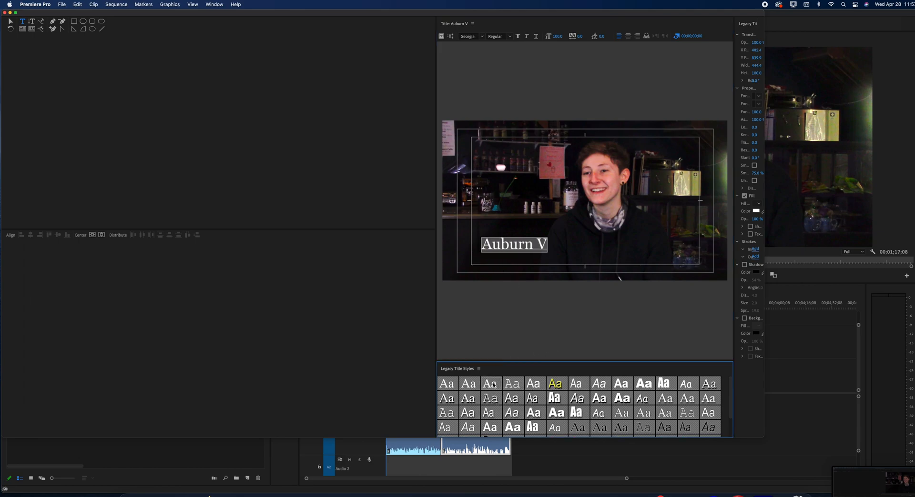
{"action": "left_click", "coordinate": [446, 386]}
{"action": "left_click", "coordinate": [532, 387]}
{"action": "left_click", "coordinate": [560, 390]}
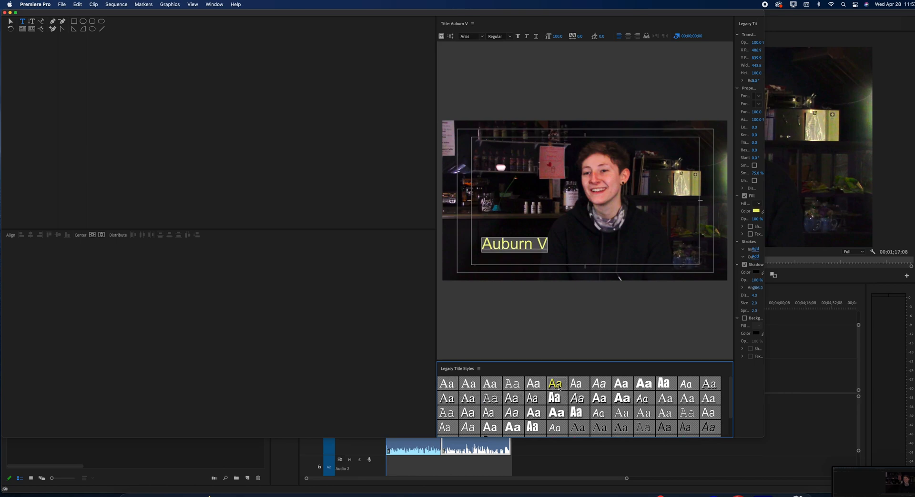
{"action": "left_click", "coordinate": [493, 387]}
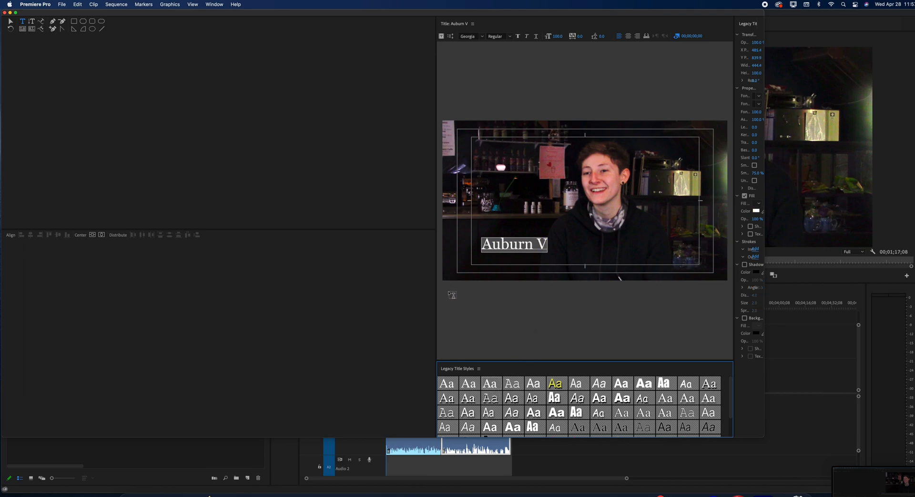
- Add a second line reading "Student" below the name in the same text object
{"action": "left_click", "coordinate": [548, 245]}
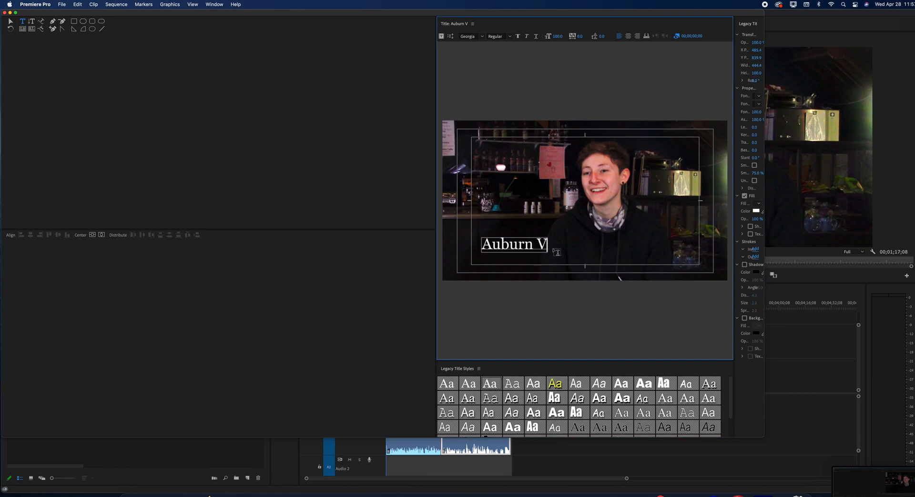
{"action": "key", "text": "Return"}
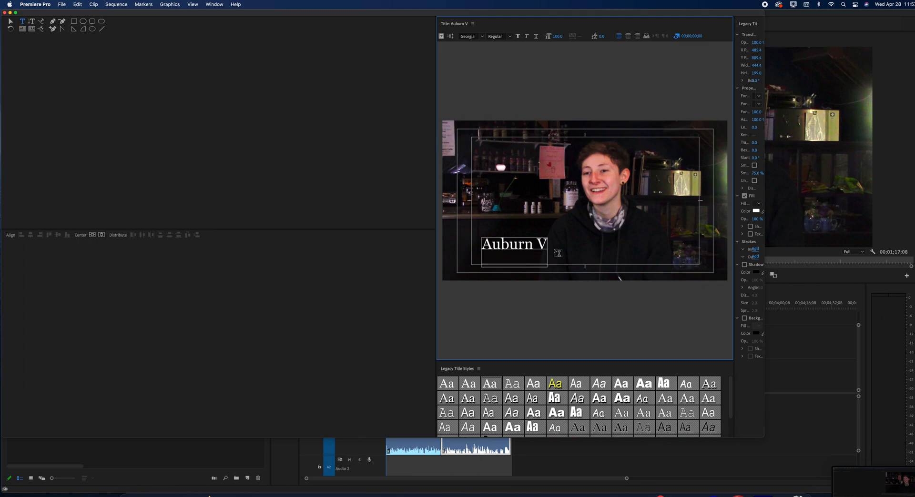
{"action": "type", "text": "Student"}
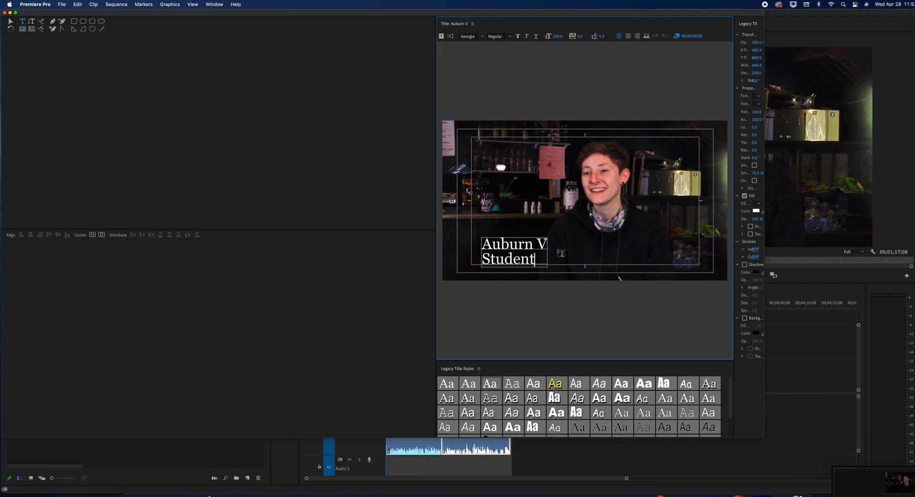
- Widen the title properties area and set the font size of the word "Student" to 80
{"action": "left_click", "coordinate": [534, 261]}
{"action": "left_click_drag", "start_coordinate": [535, 260], "coordinate": [480, 259]}
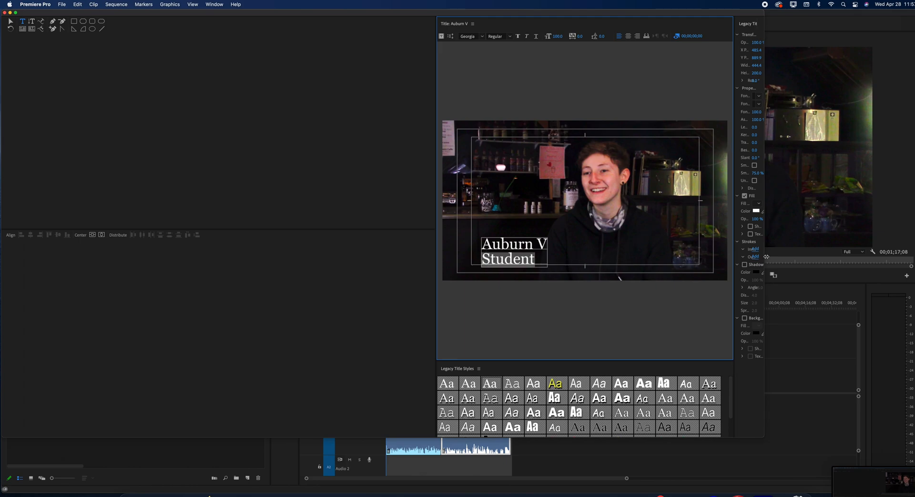
{"action": "left_click_drag", "start_coordinate": [765, 250], "coordinate": [709, 253]}
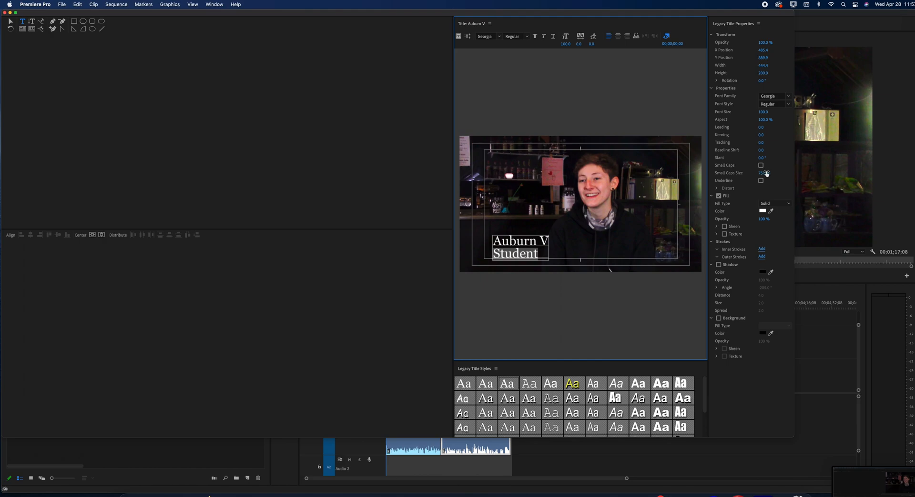
{"action": "left_click", "coordinate": [764, 111]}
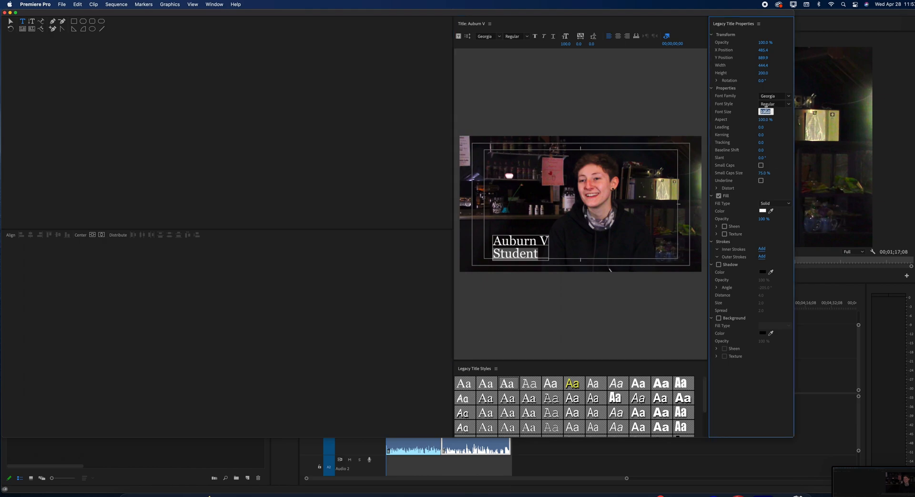
{"action": "left_click", "coordinate": [771, 112]}
{"action": "key", "text": "BackSpace"}
{"action": "key", "text": "Return"}
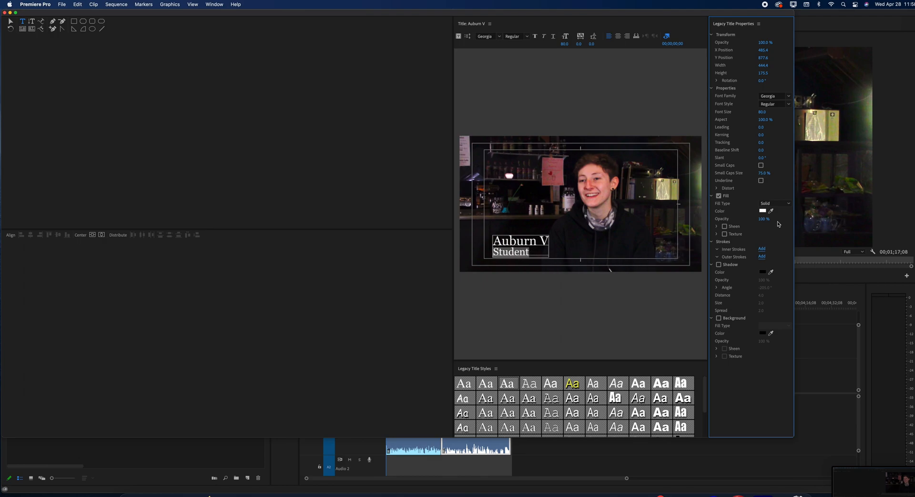
- Change the fill color of the word "Student" to green, RGB 104, 206, 21
{"action": "left_click", "coordinate": [763, 211]}
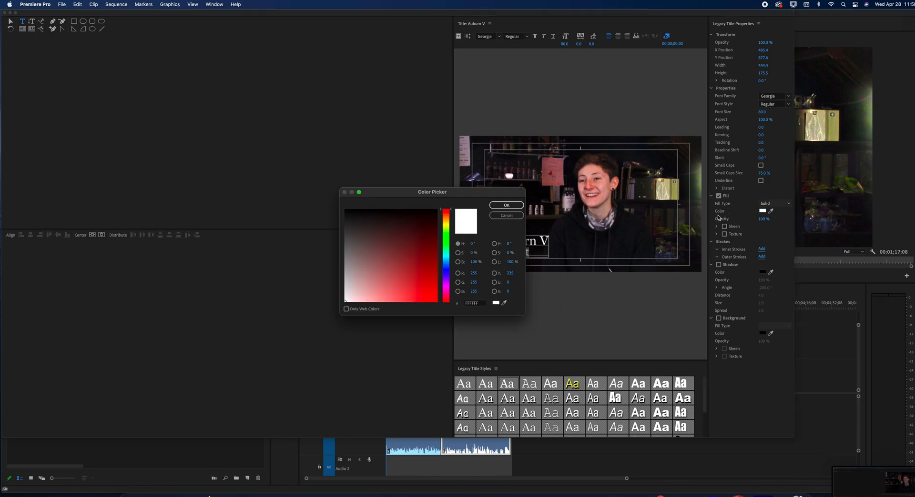
{"action": "left_click", "coordinate": [446, 233]}
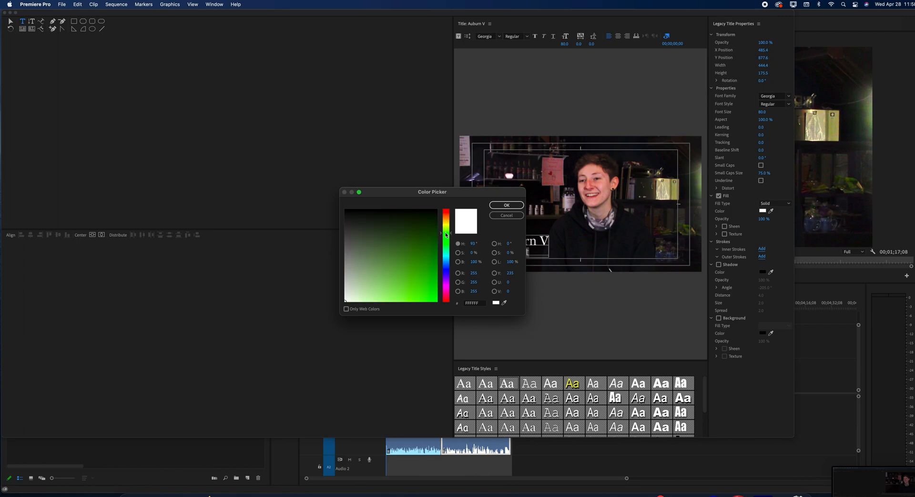
{"action": "left_click", "coordinate": [428, 284]}
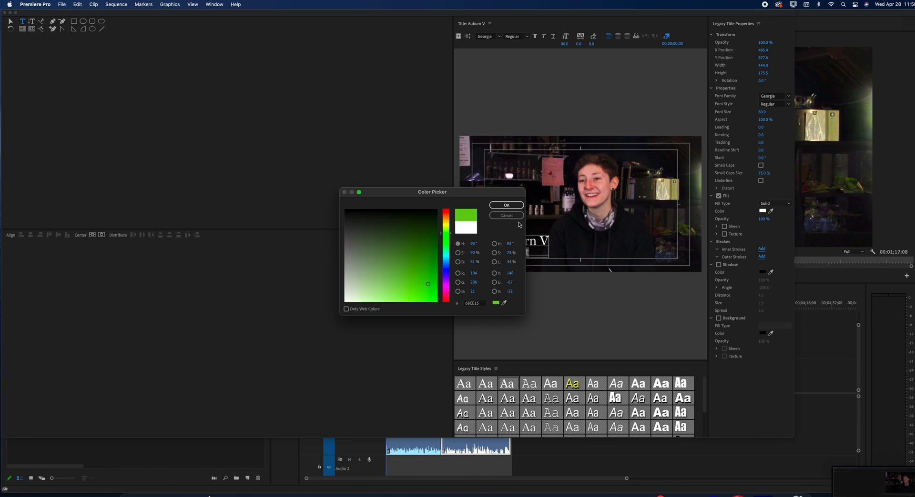
{"action": "left_click", "coordinate": [506, 204]}
{"action": "left_click", "coordinate": [641, 248]}
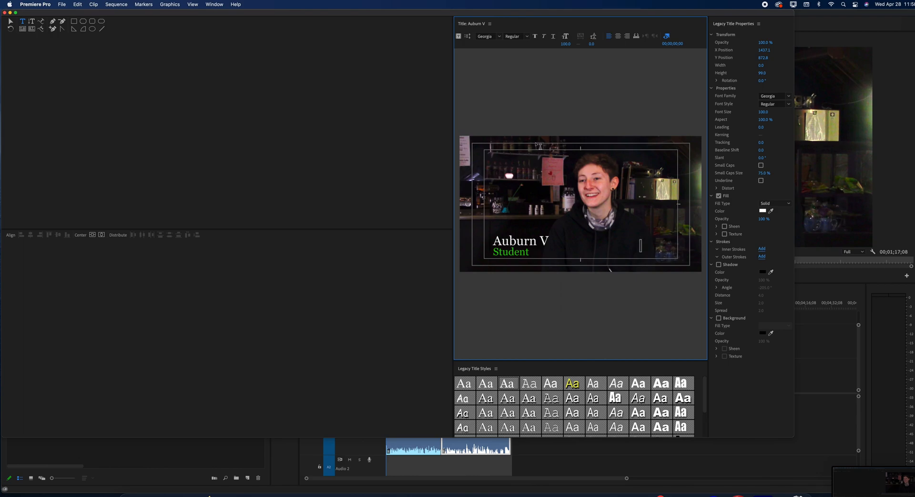
- Try different positions for the title text and leave it in the lower-left of the title-safe area, at about X 430, Y 892
{"action": "left_click", "coordinate": [9, 22]}
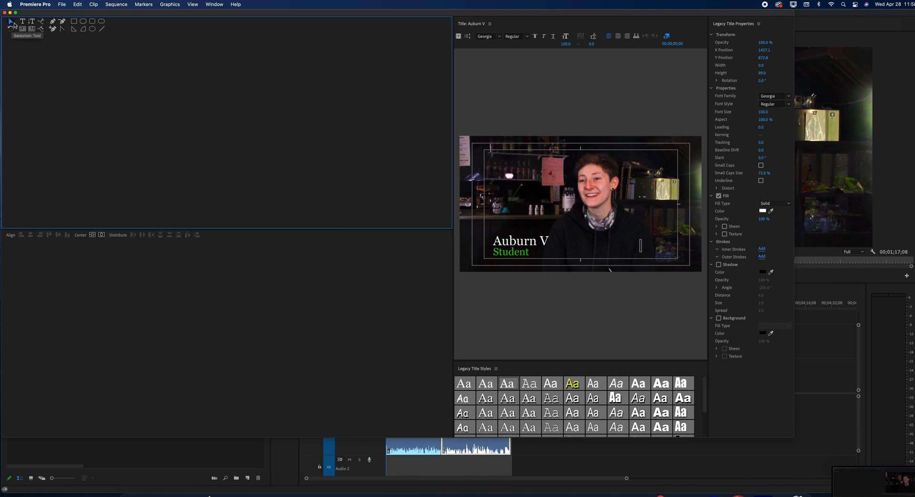
{"action": "left_click_drag", "start_coordinate": [508, 252], "coordinate": [500, 248]}
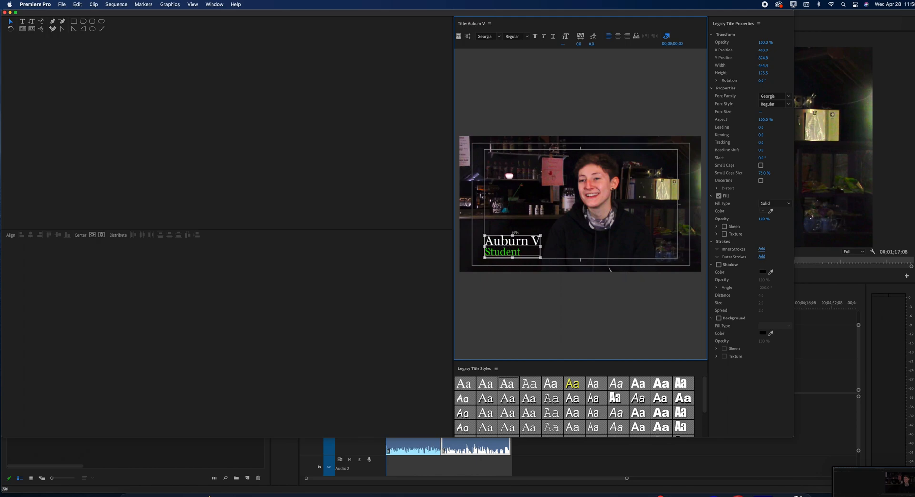
{"action": "left_click_drag", "start_coordinate": [518, 247], "coordinate": [555, 243]}
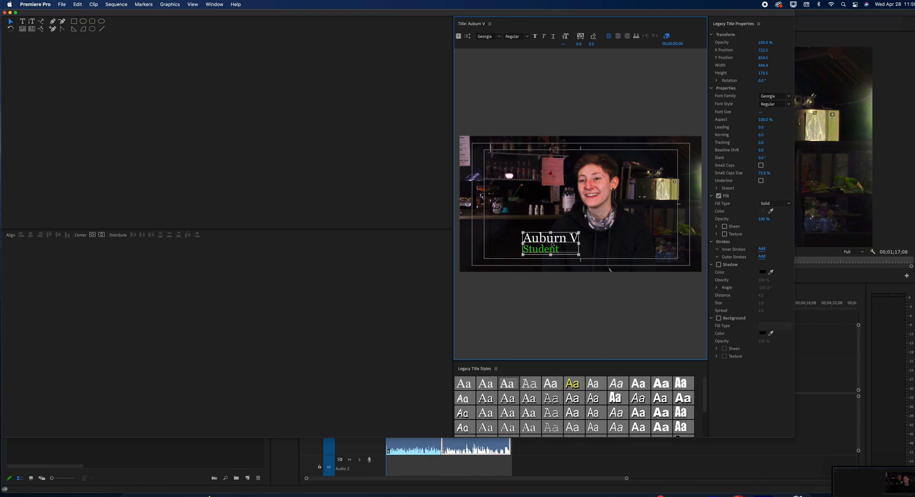
{"action": "left_click_drag", "start_coordinate": [552, 245], "coordinate": [515, 162]}
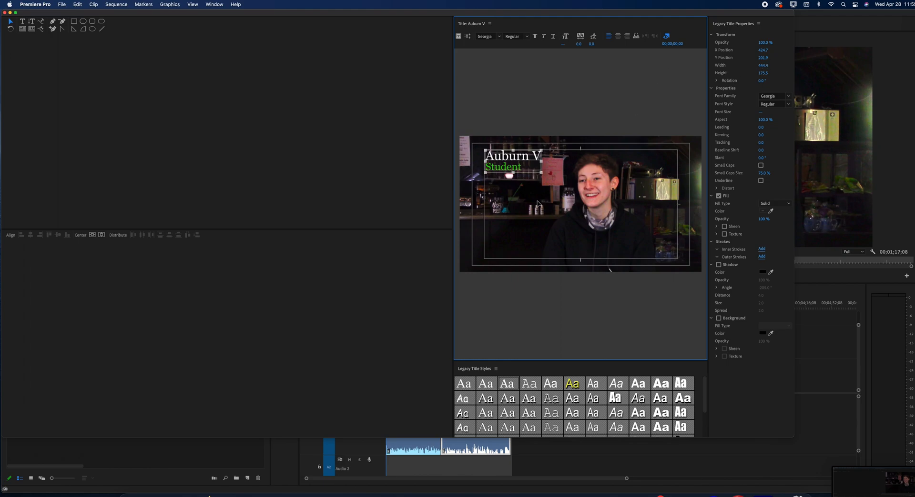
{"action": "left_click_drag", "start_coordinate": [524, 164], "coordinate": [527, 251]}
- Shrink the title window and place the new title on track Video 2 at the start of the sequence
{"action": "left_click_drag", "start_coordinate": [794, 438], "coordinate": [409, 133]}
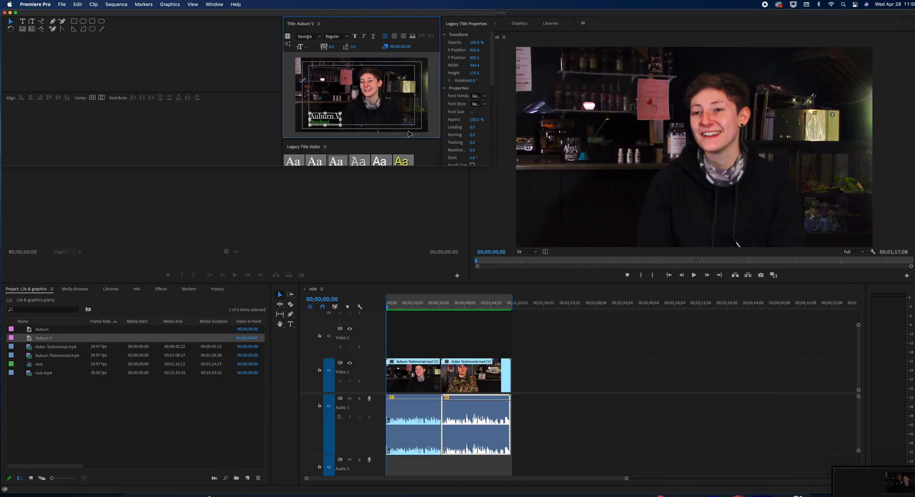
{"action": "left_click_drag", "start_coordinate": [494, 166], "coordinate": [452, 237]}
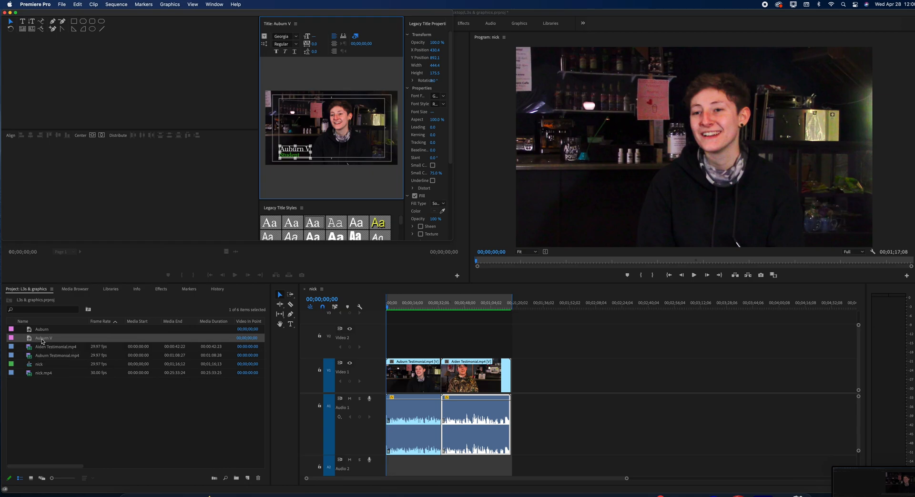
{"action": "left_click_drag", "start_coordinate": [42, 341], "coordinate": [392, 349]}
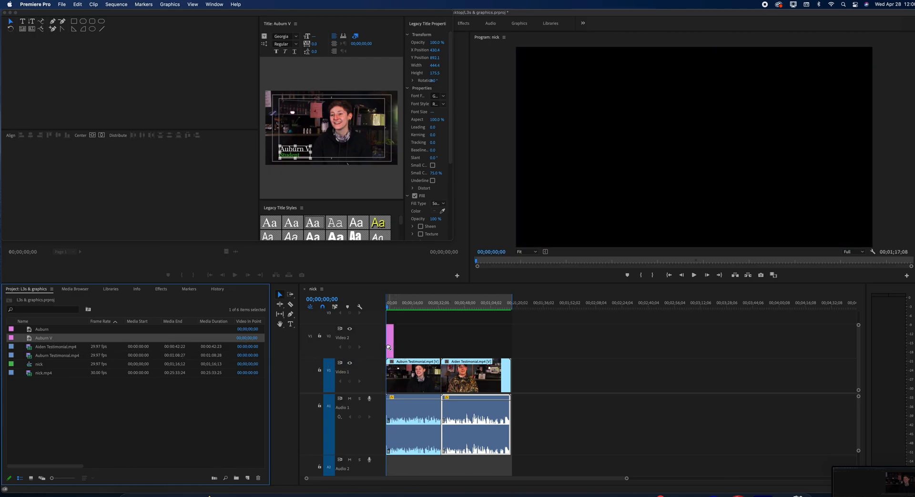
{"action": "left_click", "coordinate": [388, 308]}
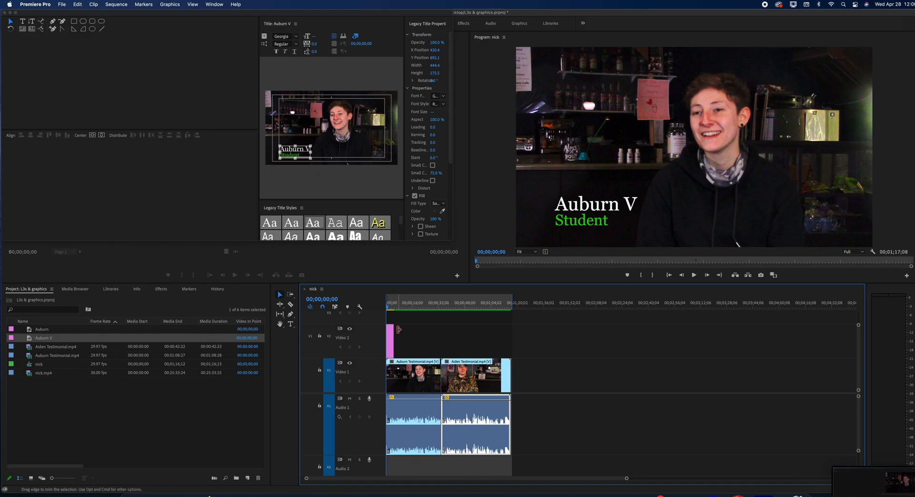
{"action": "mouse_move", "coordinate": [389, 309]}
{"action": "left_mouse_down"}
{"action": "mouse_move", "coordinate": [404, 309]}
{"action": "mouse_move", "coordinate": [386, 309]}
{"action": "left_mouse_up"}
{"action": "key", "text": "backslash"}
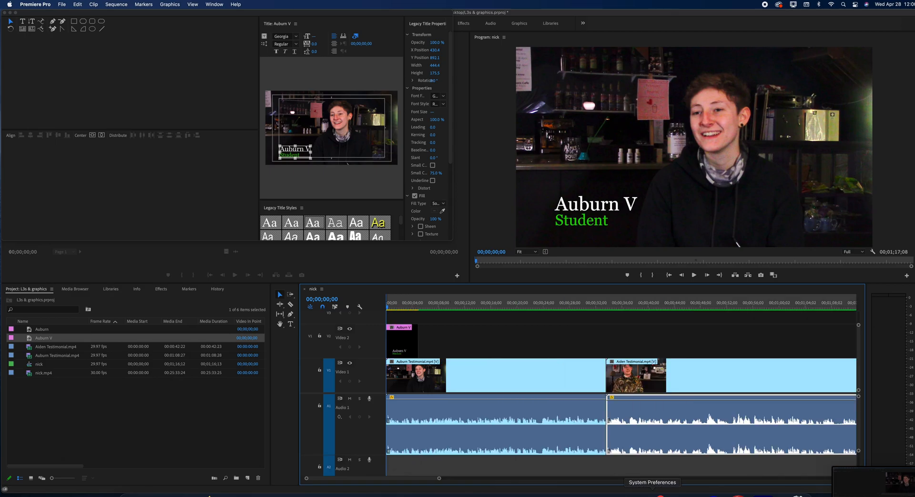
- Extend the title clip on Video 2 to about 13 seconds, shift it to start about 5 seconds into the sequence, and play it back
{"action": "left_click_drag", "start_coordinate": [415, 339], "coordinate": [470, 343]}
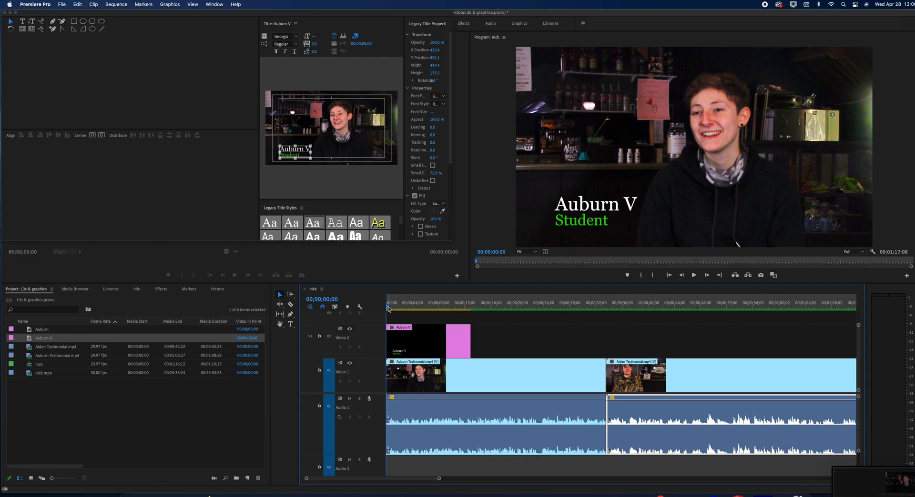
{"action": "left_click_drag", "start_coordinate": [431, 346], "coordinate": [467, 346]}
{"action": "left_click", "coordinate": [404, 309]}
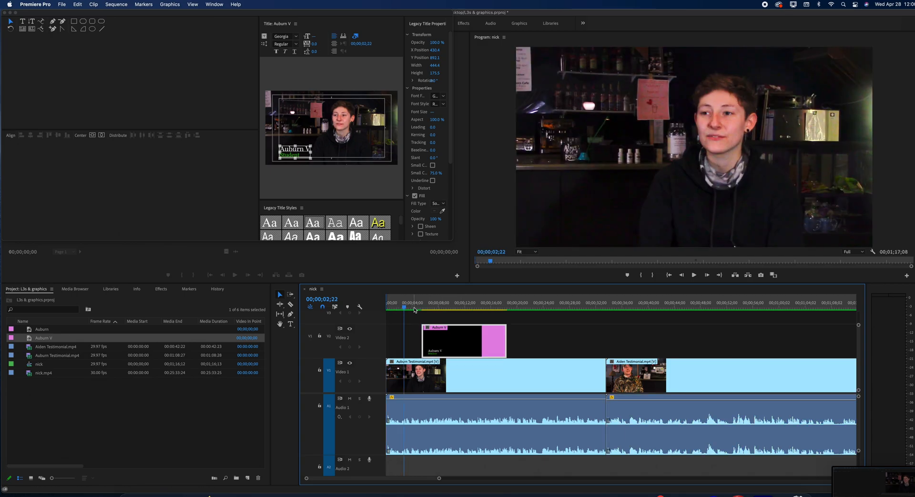
{"action": "key", "text": "space"}
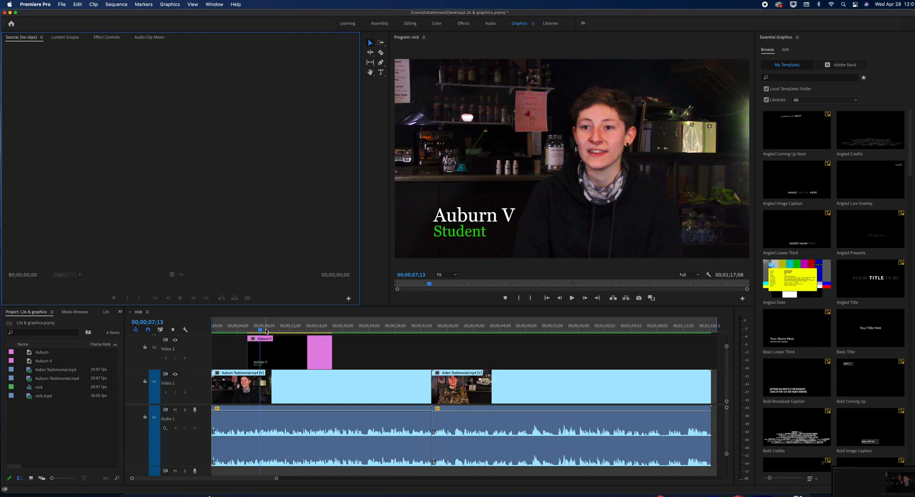
- Add a Cross Dissolve transition to both the start and the end of the title clip and preview the fade-in
{"action": "left_click", "coordinate": [462, 25]}
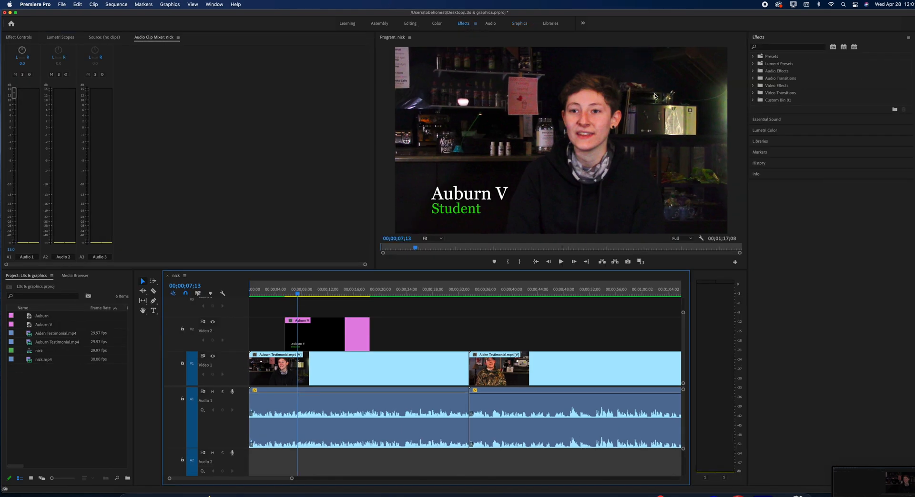
{"action": "left_click", "coordinate": [779, 95]}
{"action": "double_click", "coordinate": [780, 95]}
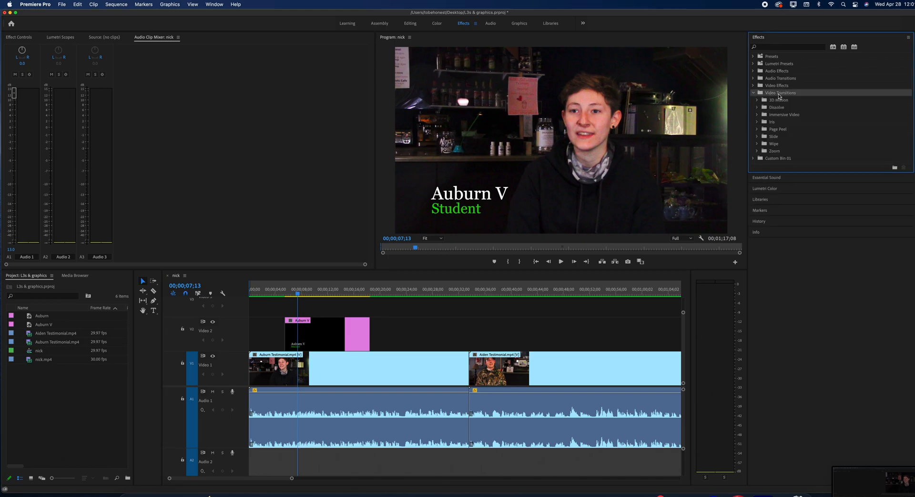
{"action": "double_click", "coordinate": [777, 109]}
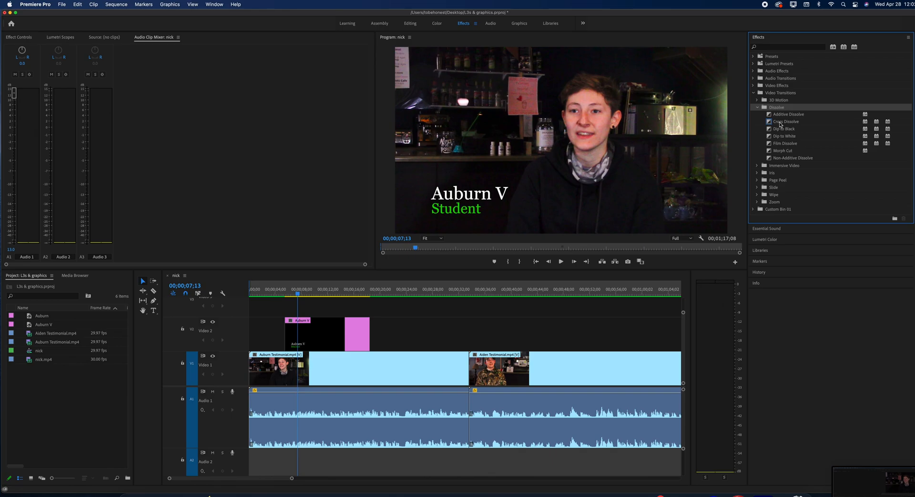
{"action": "left_click_drag", "start_coordinate": [780, 125], "coordinate": [287, 327]}
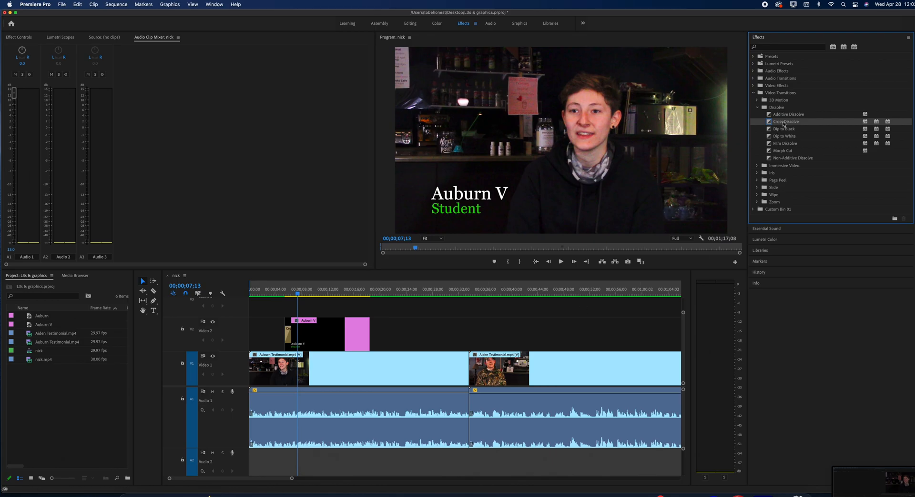
{"action": "left_click_drag", "start_coordinate": [783, 124], "coordinate": [368, 326]}
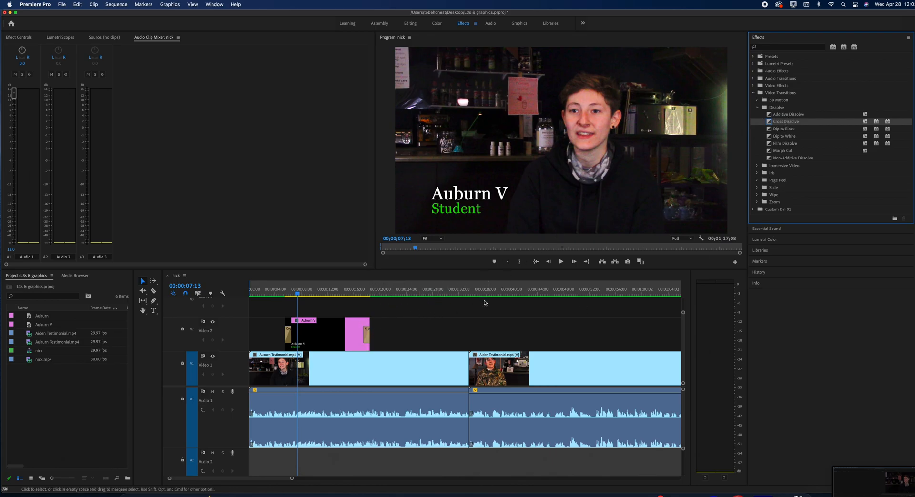
{"action": "left_click", "coordinate": [282, 295]}
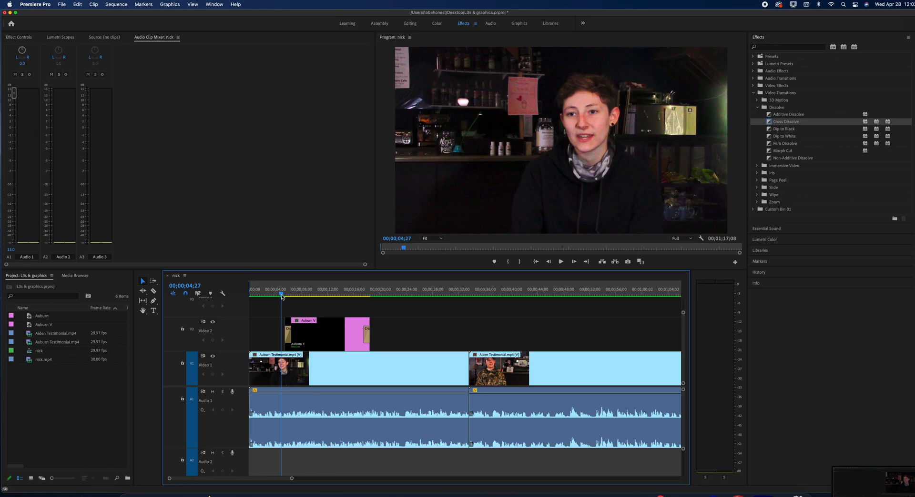
{"action": "key", "text": "space"}
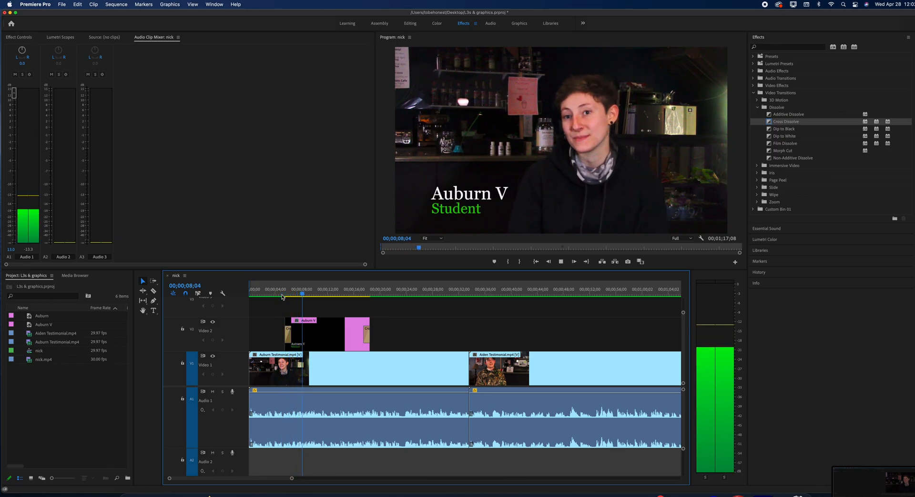
- Mark an in point at 00;00;03;27 and an out point at 00;00;19;07 around the title clip, render that range and stop the playback
{"action": "left_click", "coordinate": [275, 291]}
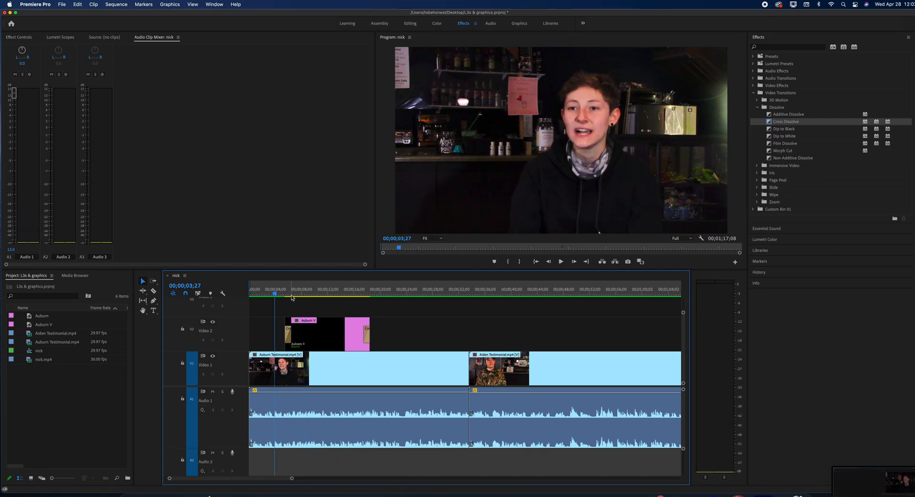
{"action": "key", "text": "i"}
{"action": "scroll", "coordinate": [292, 298], "scroll_direction": "up", "scroll_amount": 2}
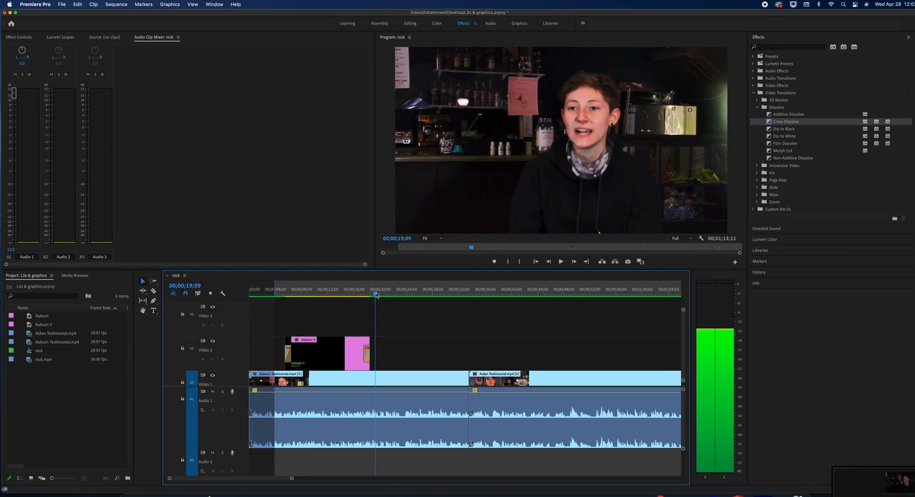
{"action": "left_click", "coordinate": [375, 294]}
{"action": "key", "text": "o"}
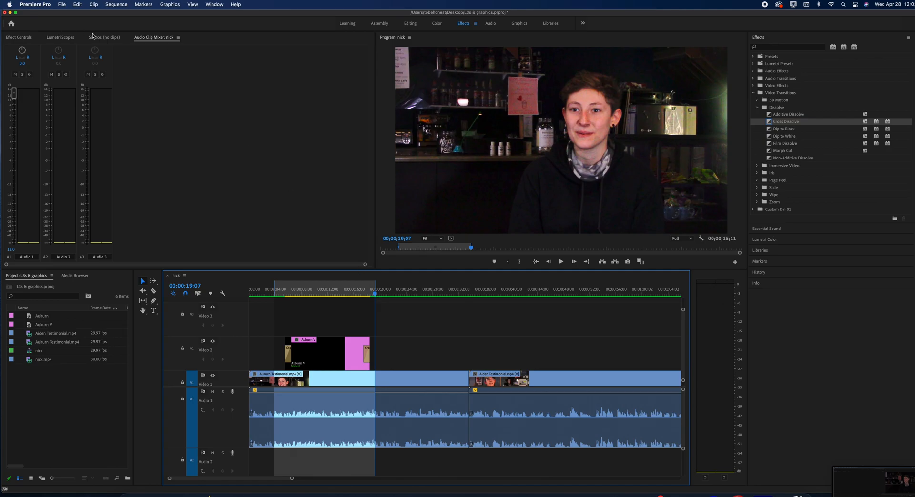
{"action": "left_click", "coordinate": [116, 5]}
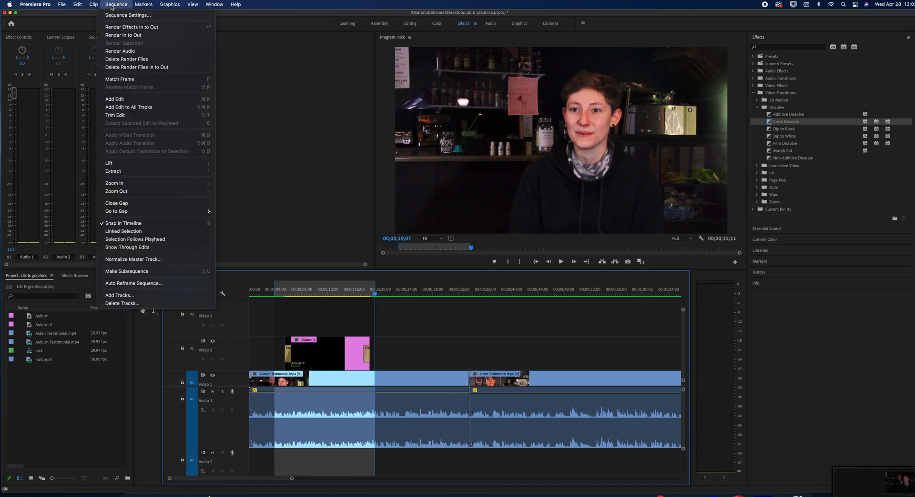
{"action": "left_click", "coordinate": [138, 35]}
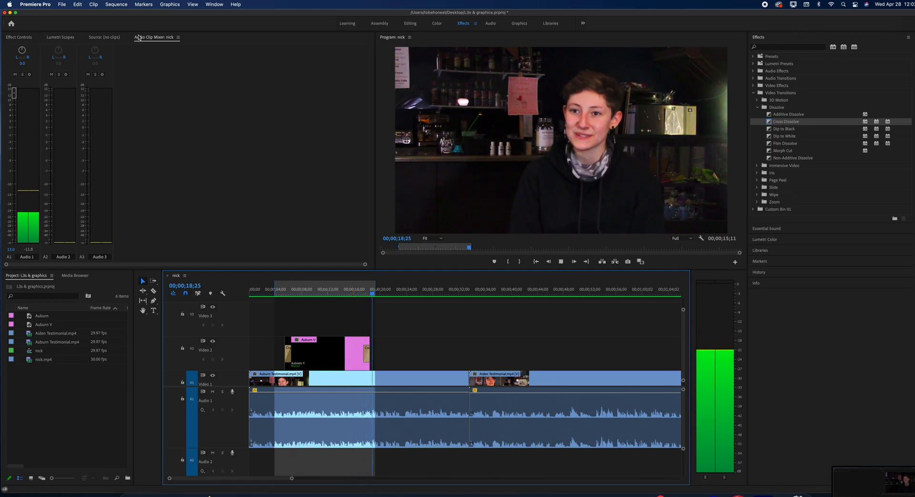
{"action": "key", "text": "space"}
- Create a 1920 × 1080 legacy title over the second testimonial at 00;00;37;00, named with that interviewee's first name
{"action": "scroll", "coordinate": [426, 295], "scroll_direction": "right", "scroll_amount": 1}
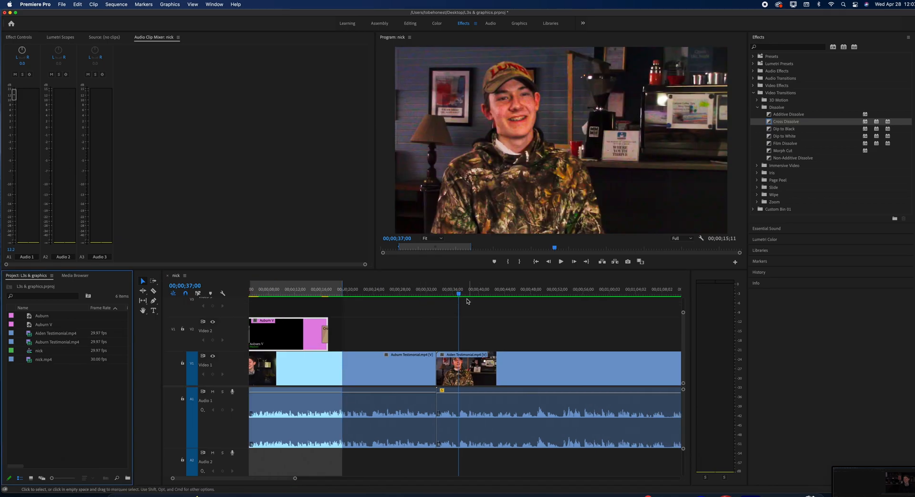
{"action": "left_click", "coordinate": [62, 5]}
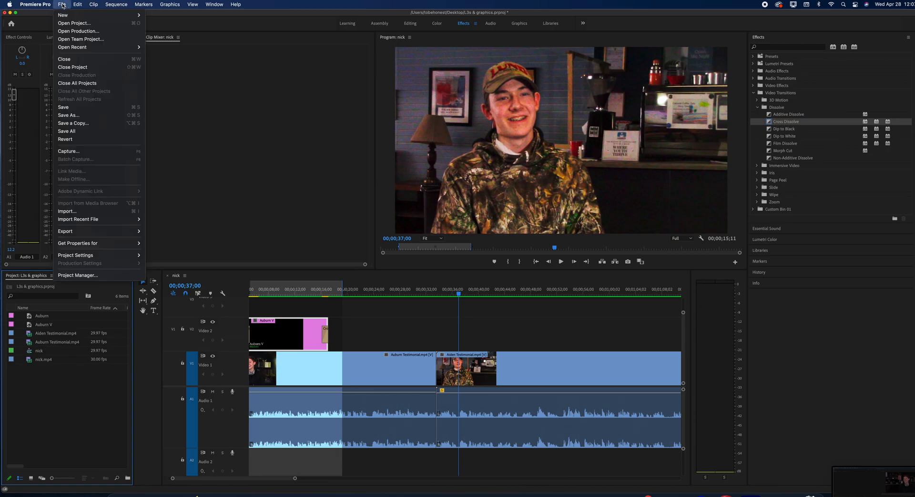
{"action": "mouse_move", "coordinate": [68, 15]}
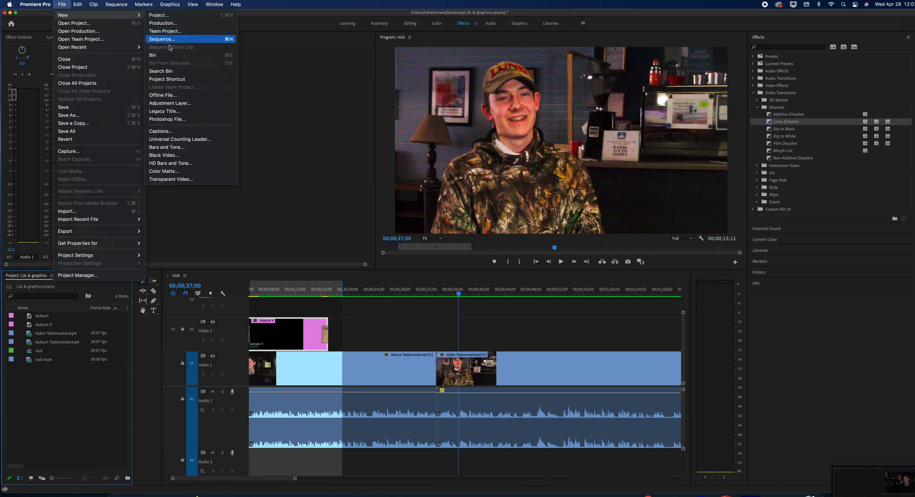
{"action": "left_click", "coordinate": [164, 111]}
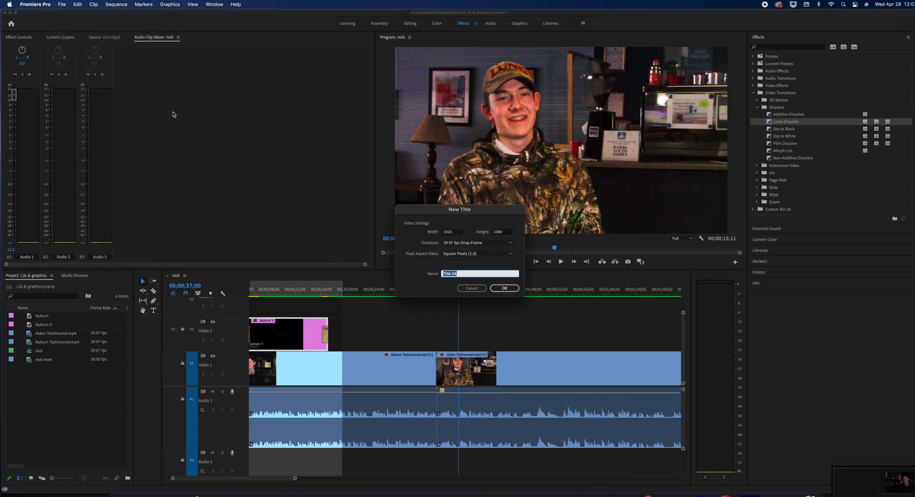
{"action": "left_click", "coordinate": [461, 273]}
{"action": "key", "text": "BackSpace"}
{"action": "type", "text": "Aiden"}
{"action": "left_click", "coordinate": [504, 288]}
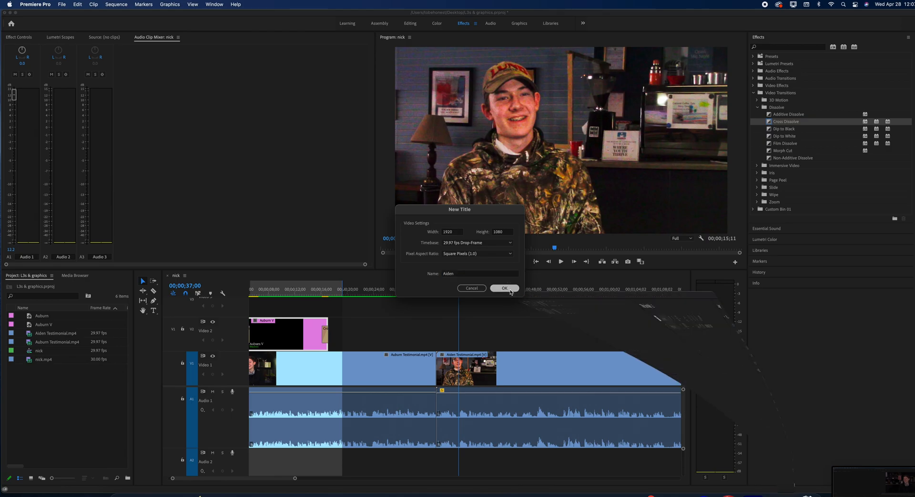
- Add two lines of text in the lower-left of the title frame: the second interviewee's name and "Student" below it
{"action": "left_click", "coordinate": [386, 181]}
{"action": "type", "text": "Aiden V"}
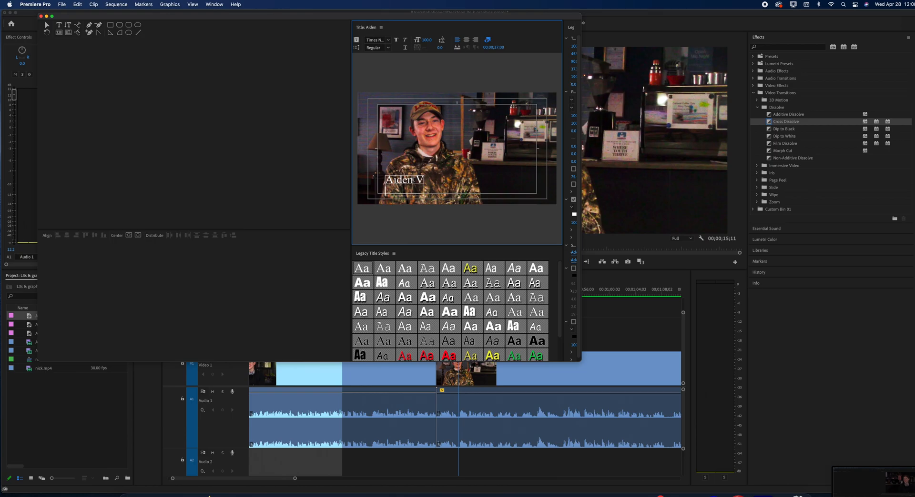
{"action": "key", "text": "Return"}
{"action": "type", "text": "Student"}
- Widen the title properties area and set the font size of "Student" in the second interviewee's title to 80
{"action": "double_click", "coordinate": [486, 17]}
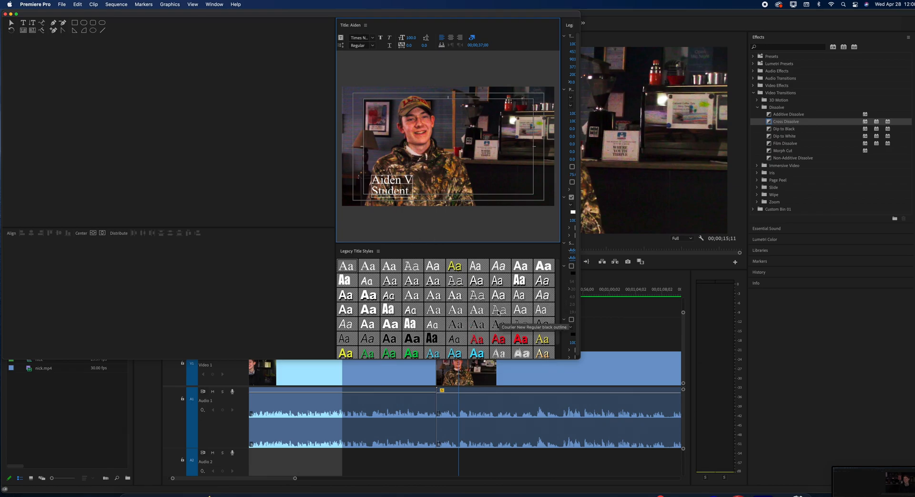
{"action": "left_click_drag", "start_coordinate": [560, 188], "coordinate": [485, 186]}
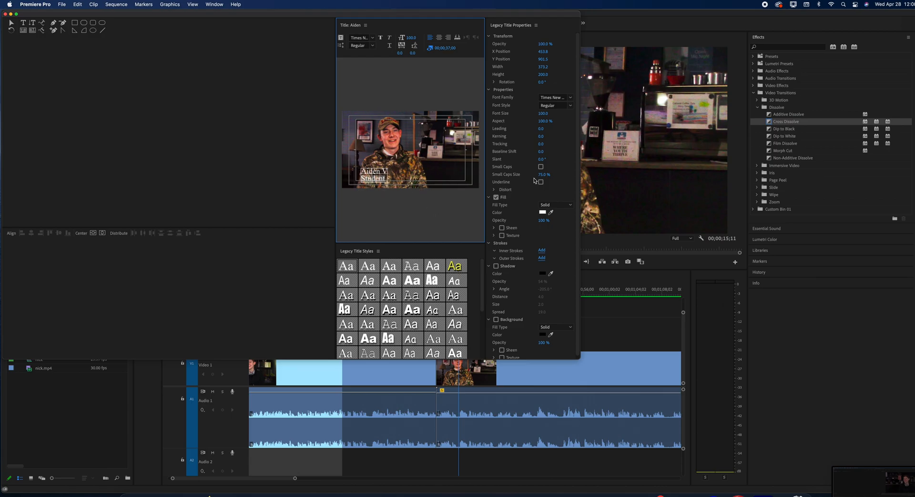
{"action": "left_click", "coordinate": [543, 114]}
{"action": "type", "text": "80"}
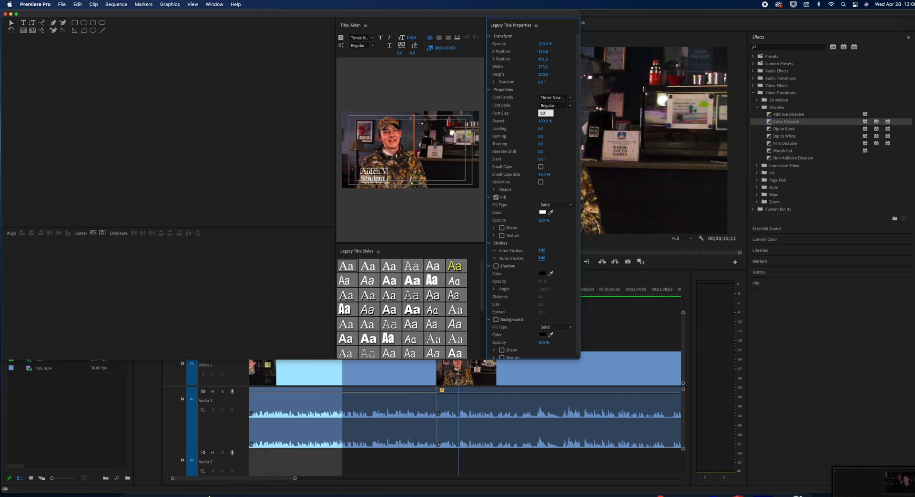
{"action": "key", "text": "Return"}
- Copy the green hex color 68CE15 from the fill of "Student" in the first interviewee's title
{"action": "left_click", "coordinate": [542, 213]}
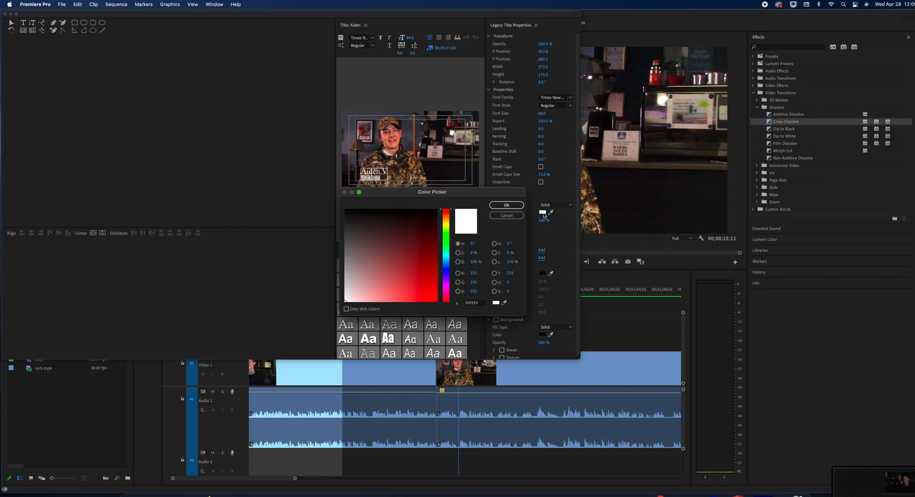
{"action": "left_click", "coordinate": [446, 238]}
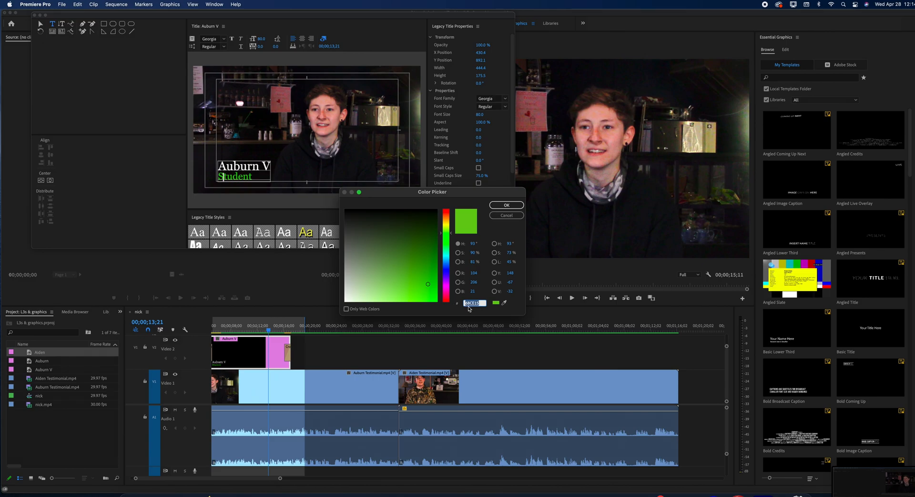
{"action": "left_click", "coordinate": [77, 5]}
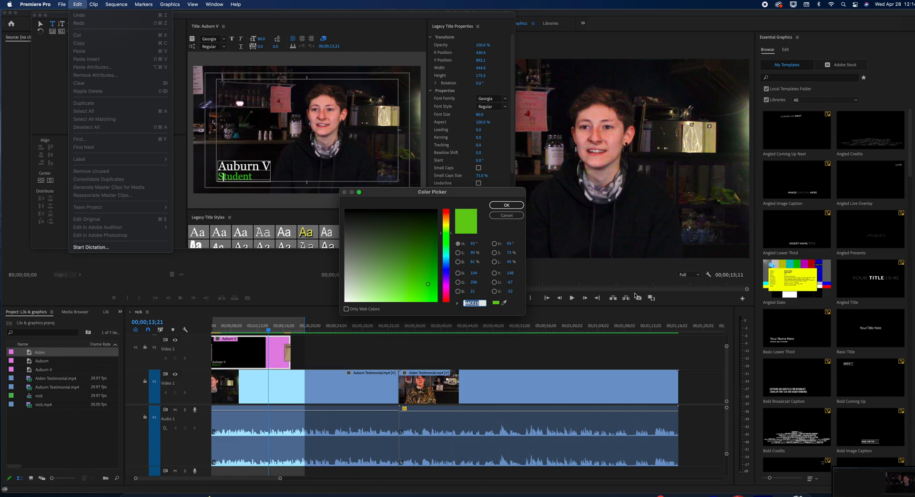
{"action": "left_click", "coordinate": [481, 304]}
{"action": "right_click", "coordinate": [482, 304]}
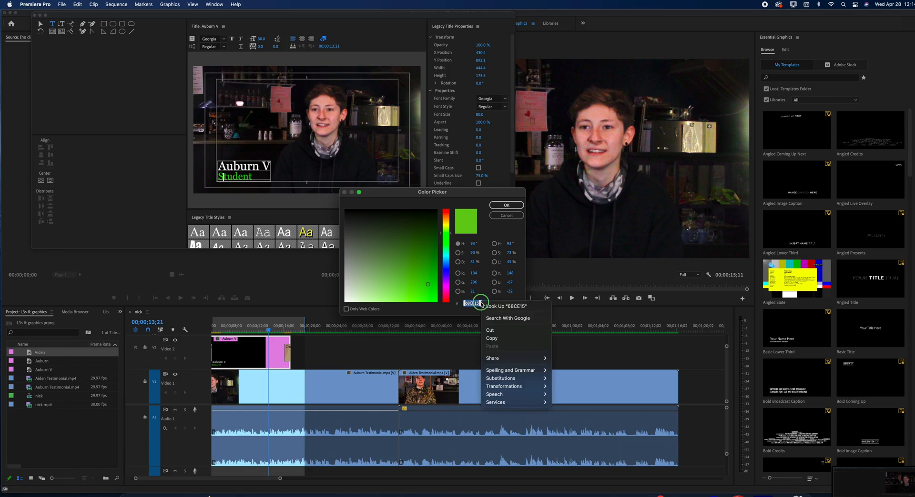
{"action": "left_click", "coordinate": [490, 339]}
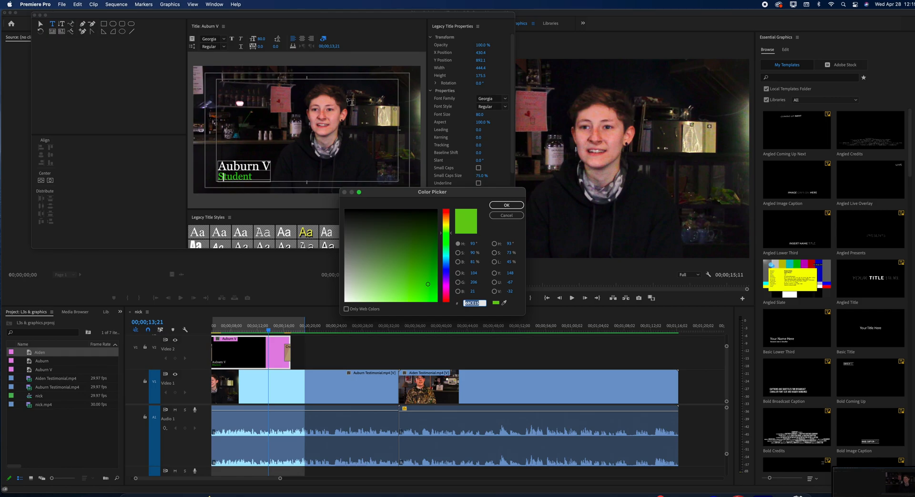
{"action": "left_click", "coordinate": [507, 205]}
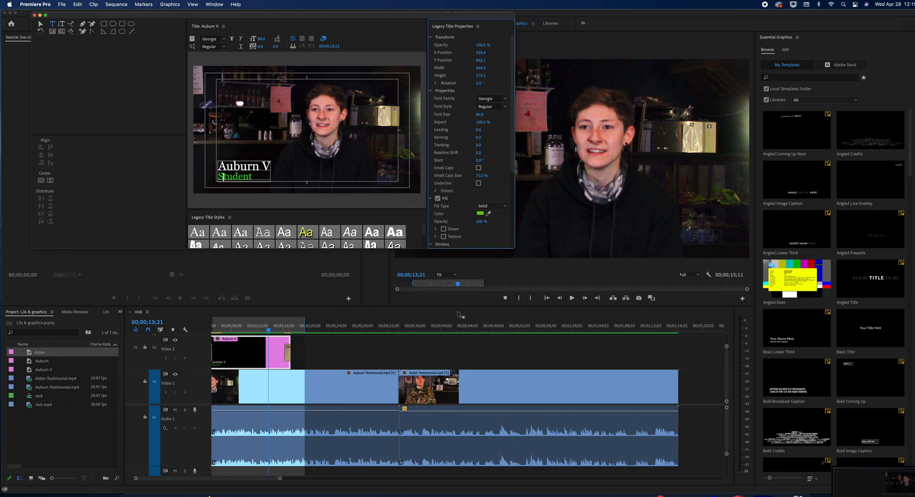
- Re-enter the copied hex color 68CE15 as the fill of "Student" in the first title and move the playhead to 00;00;37;01
{"action": "left_click", "coordinate": [429, 324]}
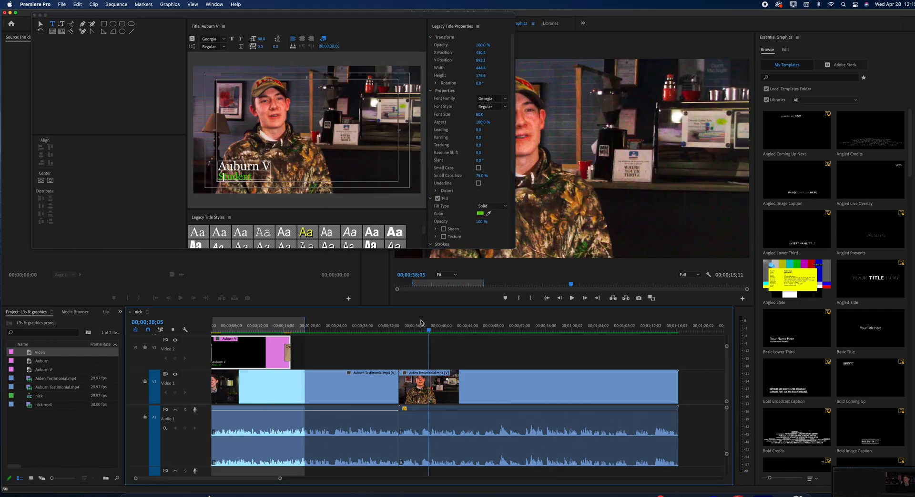
{"action": "left_click", "coordinate": [480, 214]}
{"action": "left_click", "coordinate": [480, 305]}
{"action": "key", "text": "super+c"}
{"action": "key", "text": "BackSpace"}
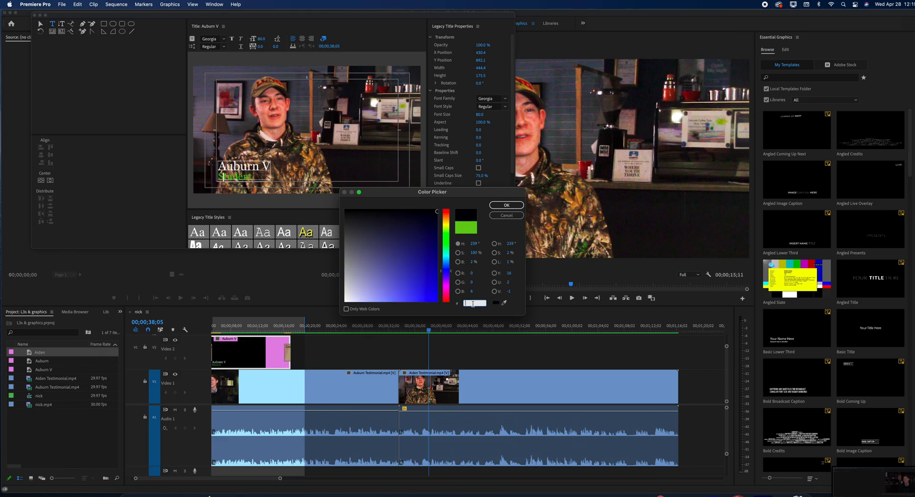
{"action": "right_click", "coordinate": [470, 304]}
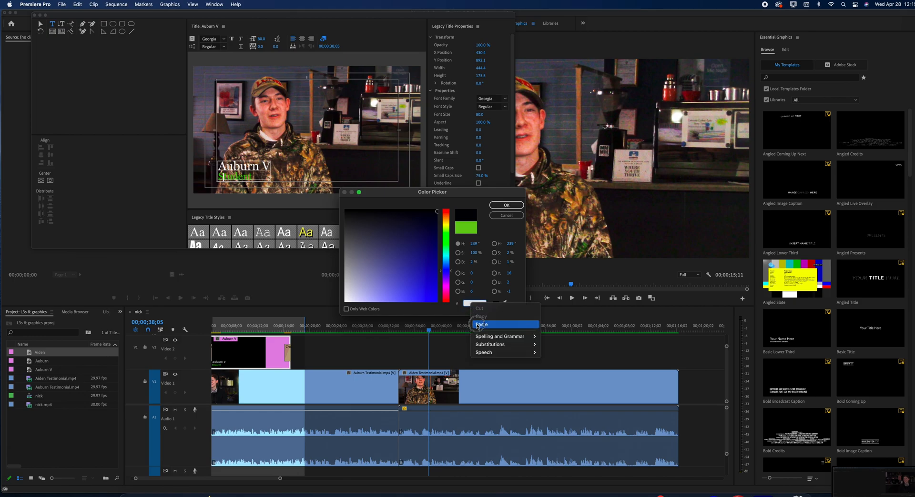
{"action": "left_click", "coordinate": [477, 324]}
{"action": "left_click", "coordinate": [507, 206]}
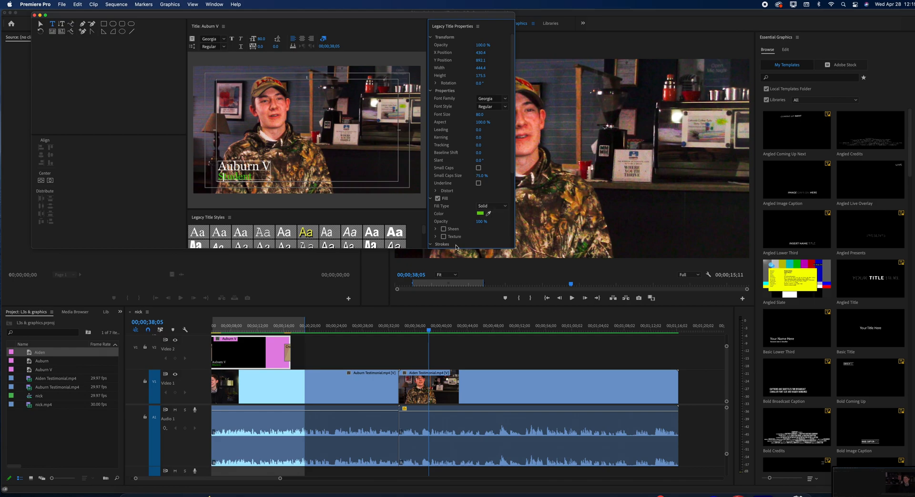
{"action": "left_click", "coordinate": [422, 331]}
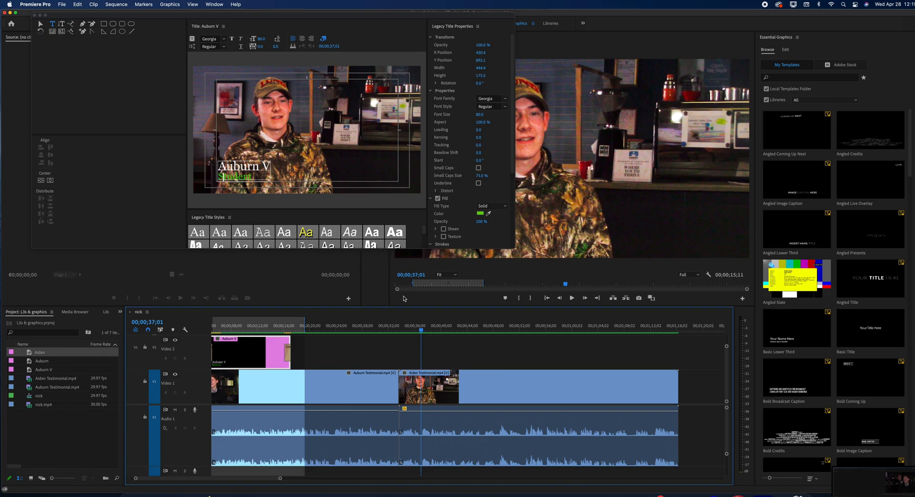
- Place the second interviewee's title on the Video 2 track over their testimonial, starting at 00;00;37;01
{"action": "left_click", "coordinate": [41, 352]}
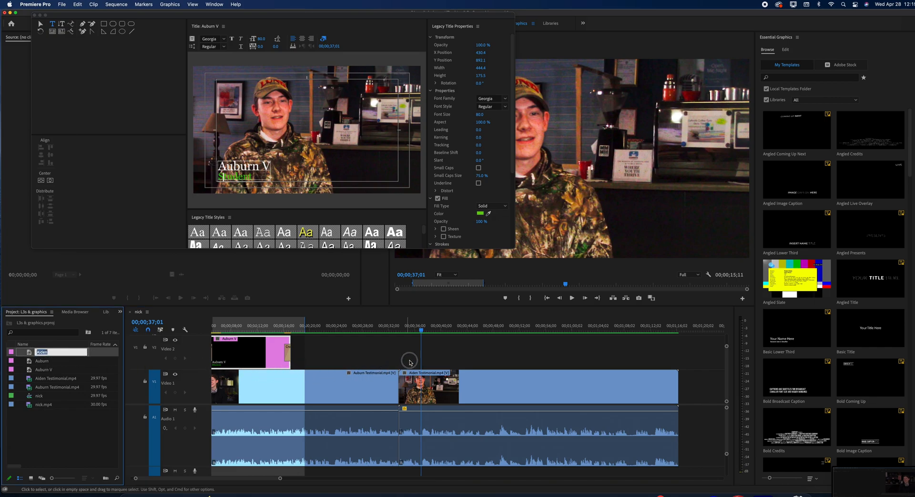
{"action": "left_click", "coordinate": [111, 363]}
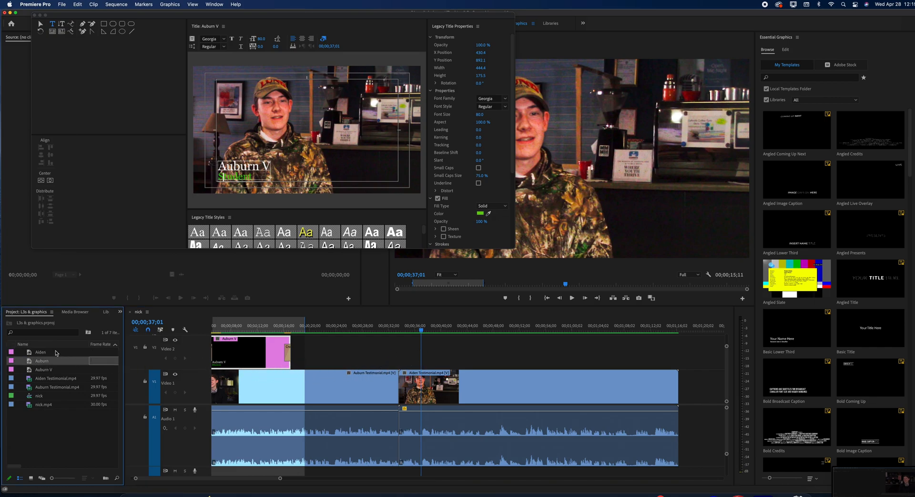
{"action": "left_click_drag", "start_coordinate": [37, 354], "coordinate": [420, 352]}
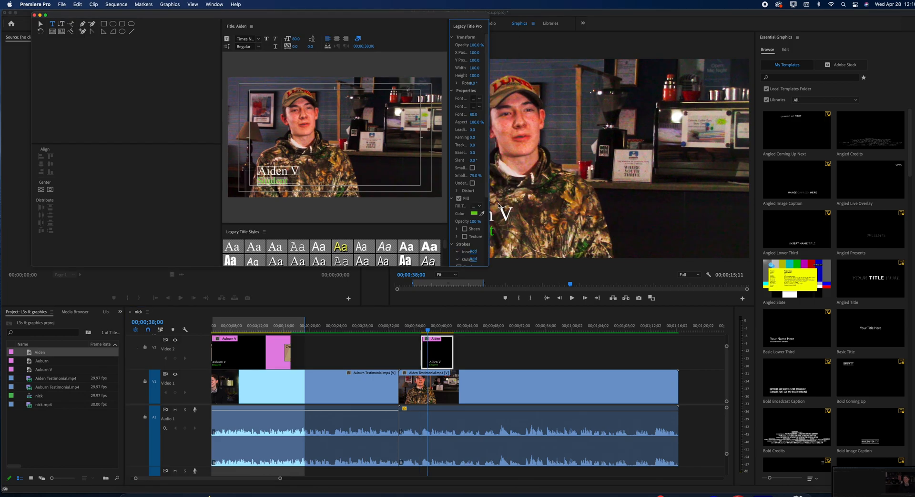
- Shrink the title designer window and compare the two interviewees' lower thirds in the program preview
{"action": "left_click", "coordinate": [398, 42]}
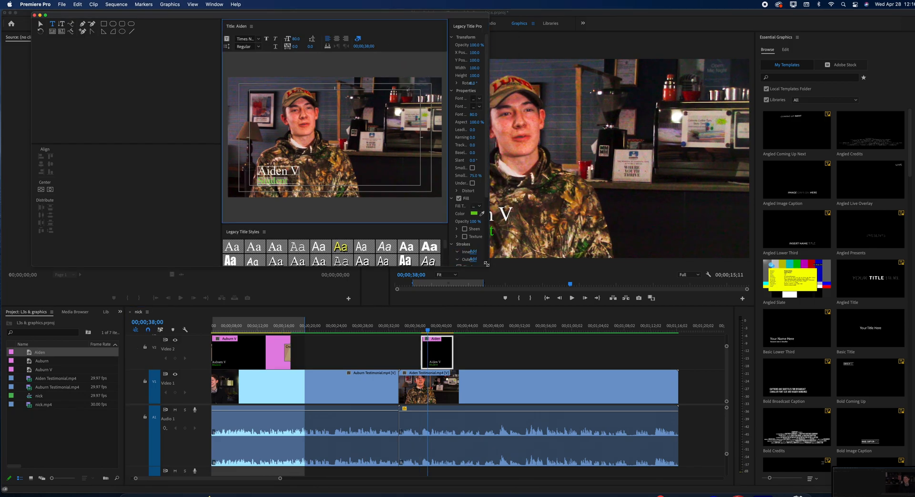
{"action": "left_click_drag", "start_coordinate": [486, 267], "coordinate": [210, 155]}
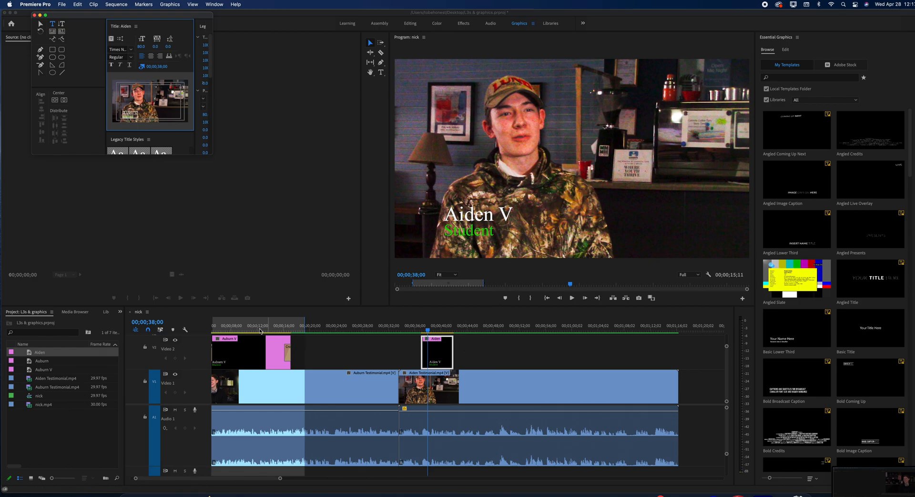
{"action": "left_click", "coordinate": [245, 328]}
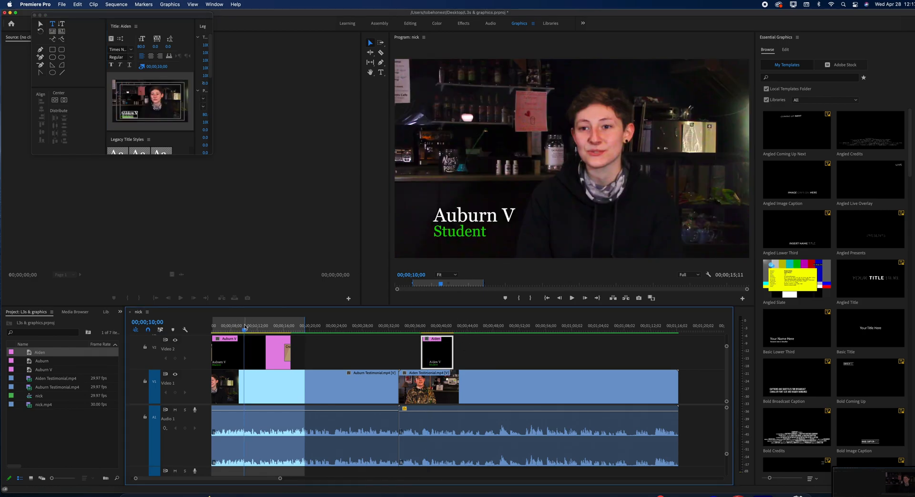
{"action": "left_click", "coordinate": [447, 324]}
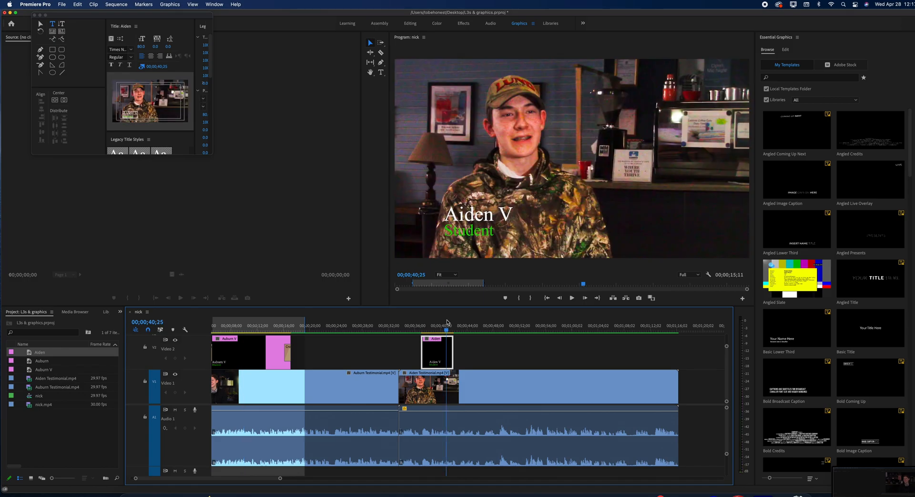
{"action": "left_click", "coordinate": [250, 327]}
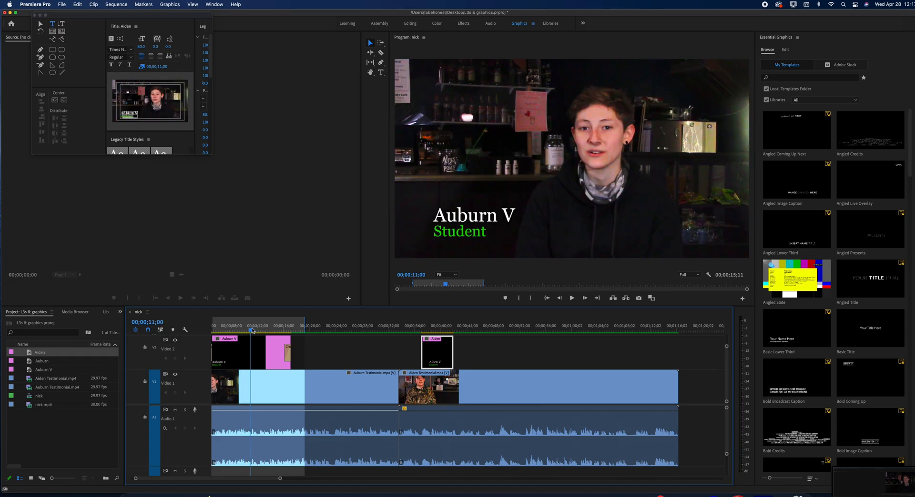
{"action": "left_click", "coordinate": [445, 325]}
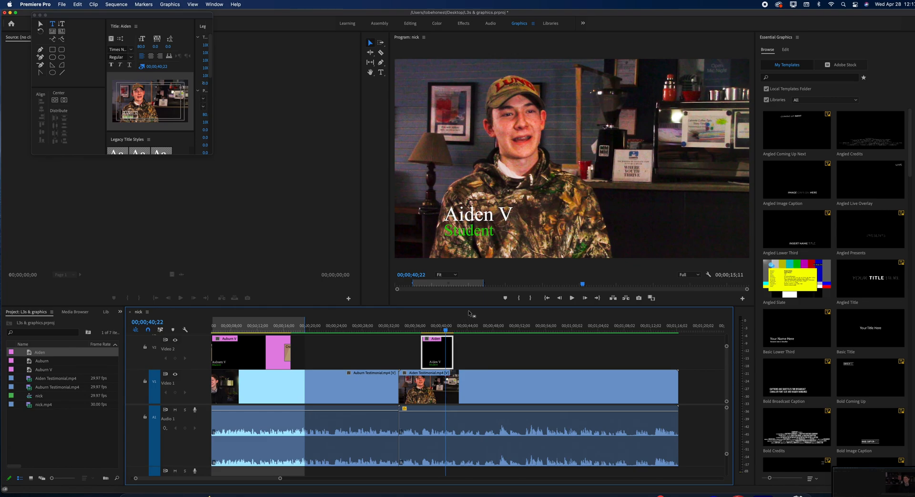
- Copy the first interviewee's title clip and paste its attributes onto the second interviewee's title clip on Video 2
{"action": "left_click", "coordinate": [274, 343]}
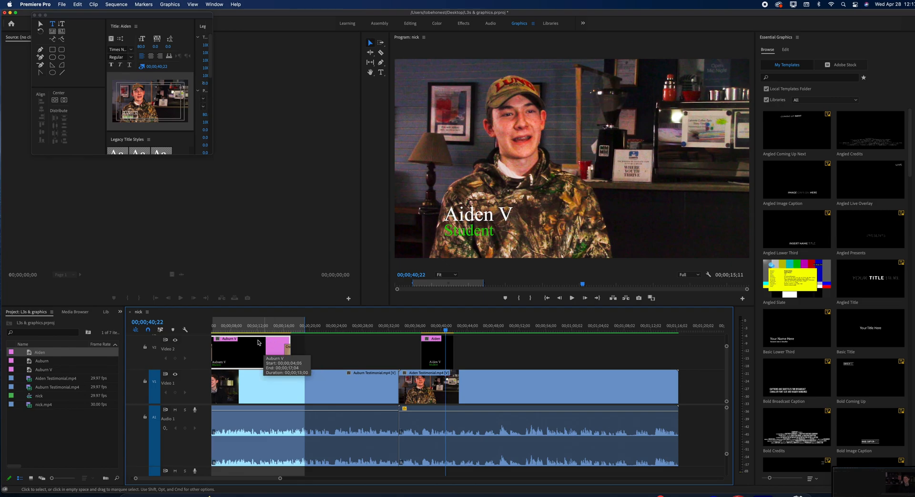
{"action": "right_click", "coordinate": [256, 345]}
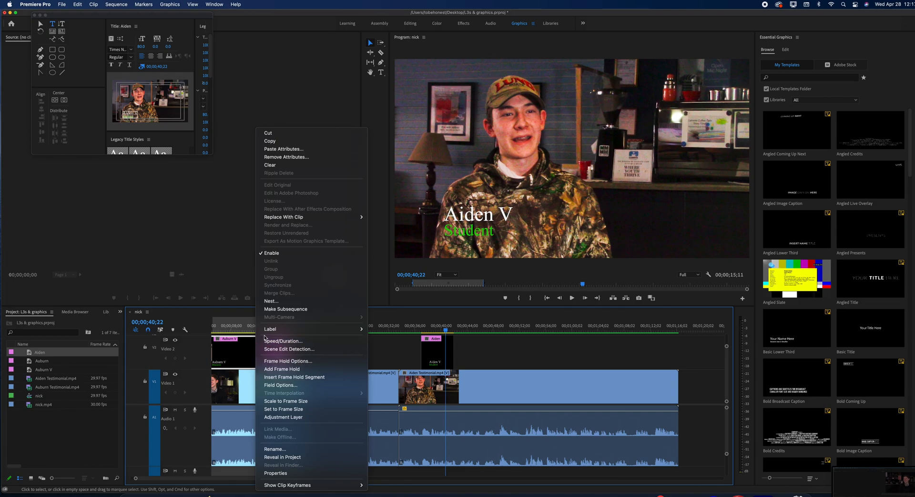
{"action": "left_click", "coordinate": [279, 142]}
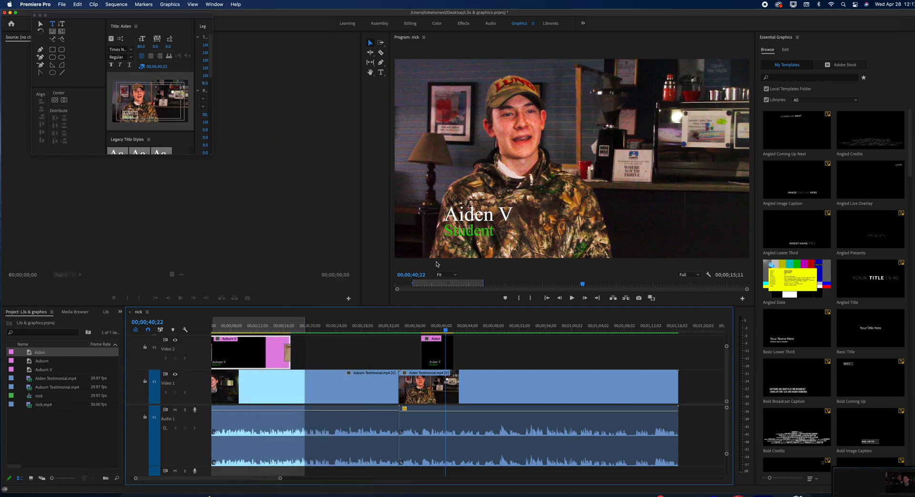
{"action": "left_click", "coordinate": [434, 328]}
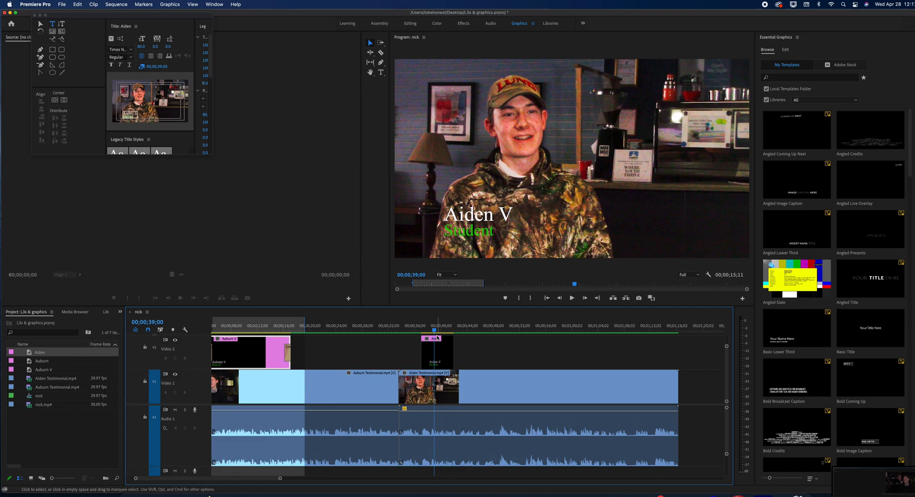
{"action": "left_click", "coordinate": [439, 347]}
{"action": "right_click", "coordinate": [439, 347]}
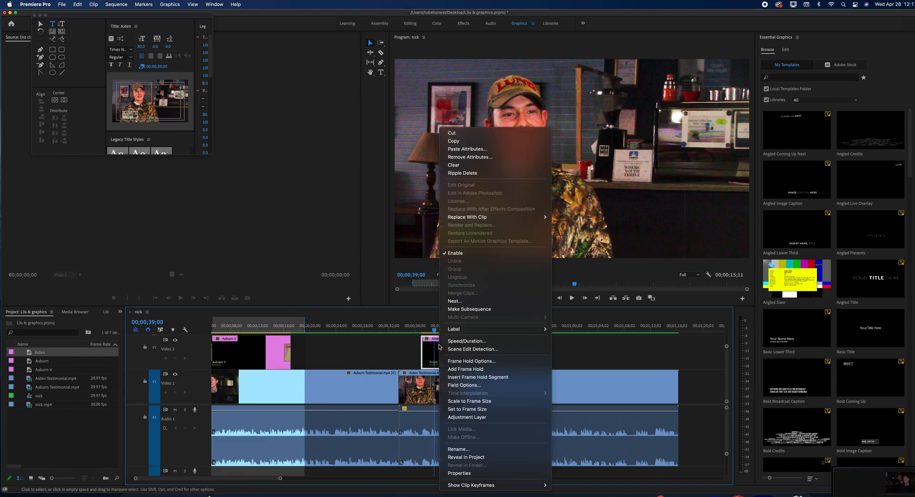
{"action": "left_click", "coordinate": [474, 149]}
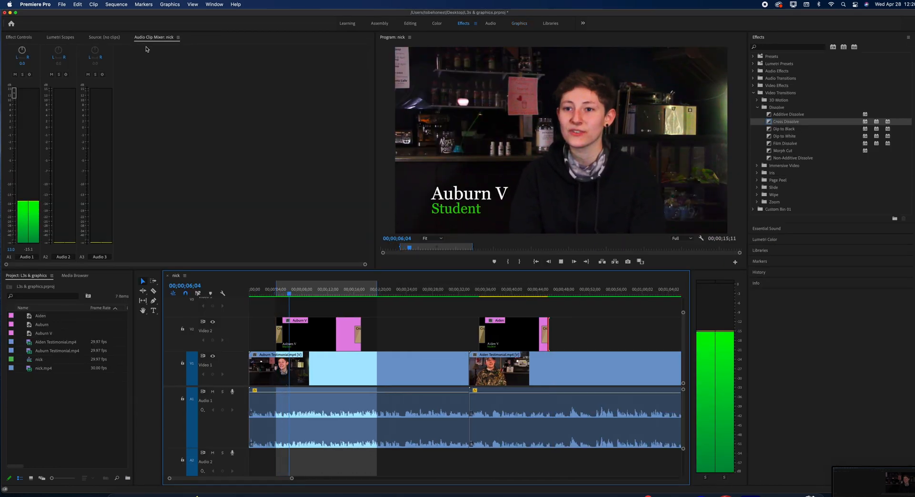
- Mark an in point at 00;00;34;25 and an out point at 00;00;46;02 around the second title, and render that range
{"action": "key", "text": "space"}
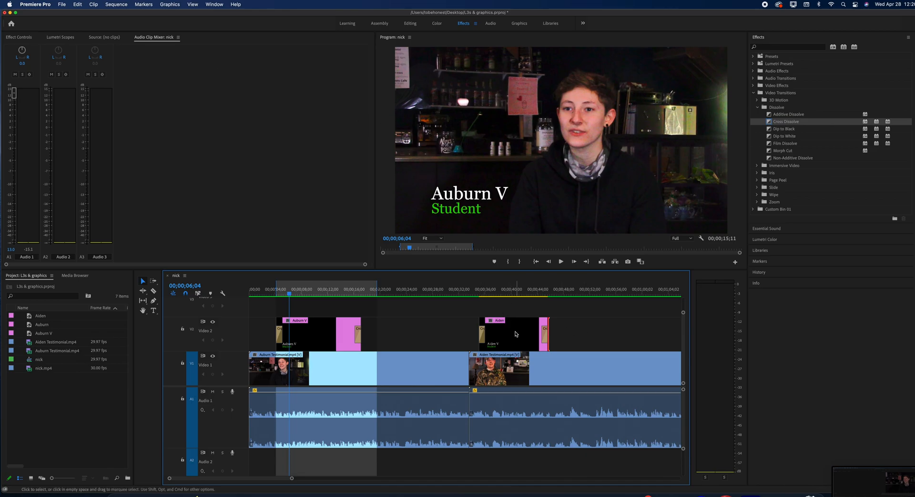
{"action": "left_click", "coordinate": [477, 295]}
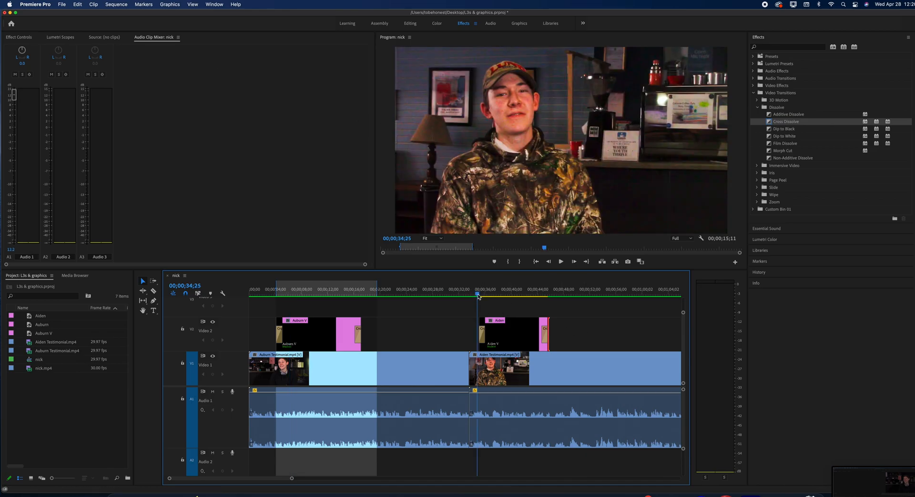
{"action": "key", "text": "i"}
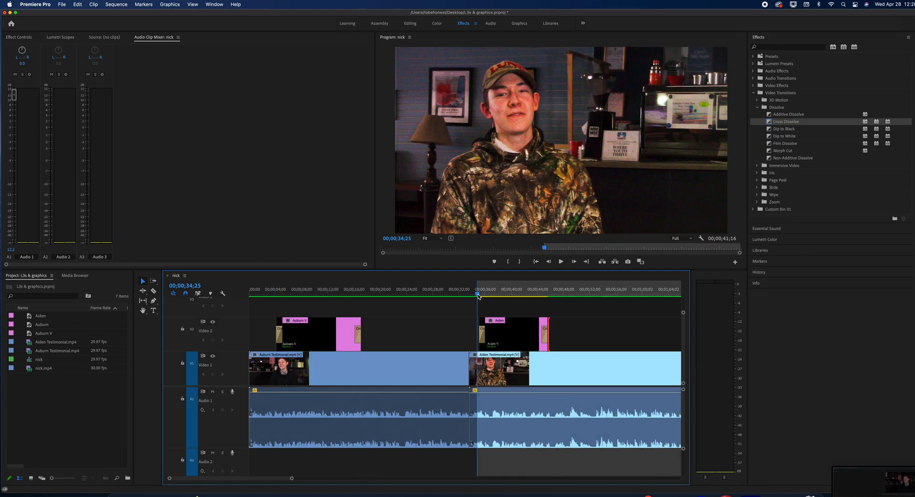
{"action": "left_click", "coordinate": [551, 294]}
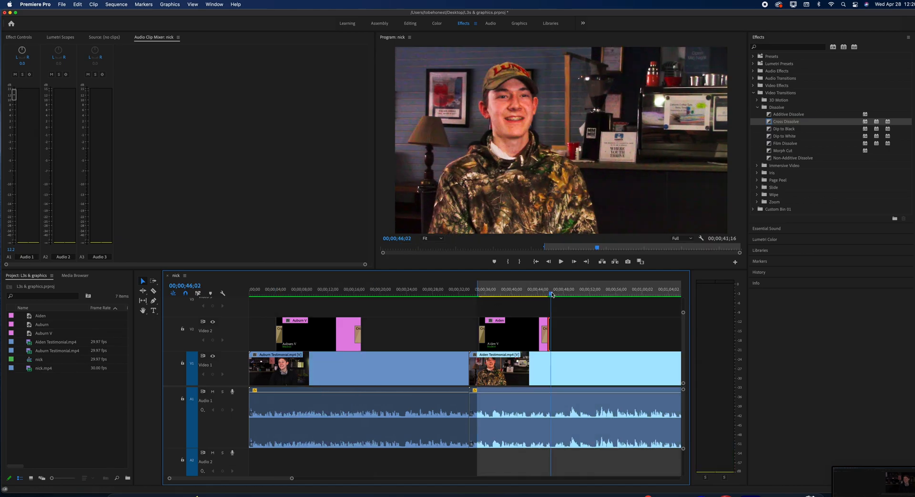
{"action": "key", "text": "o"}
{"action": "left_click", "coordinate": [105, 5]}
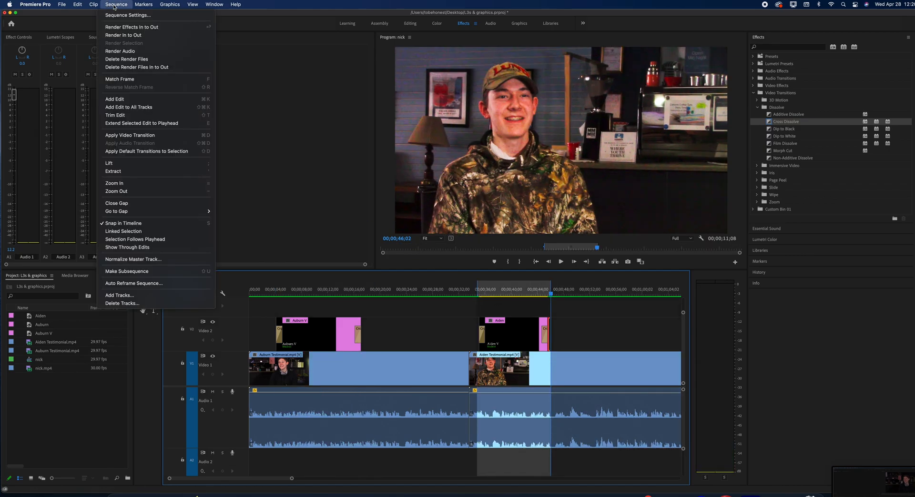
{"action": "left_click", "coordinate": [130, 35]}
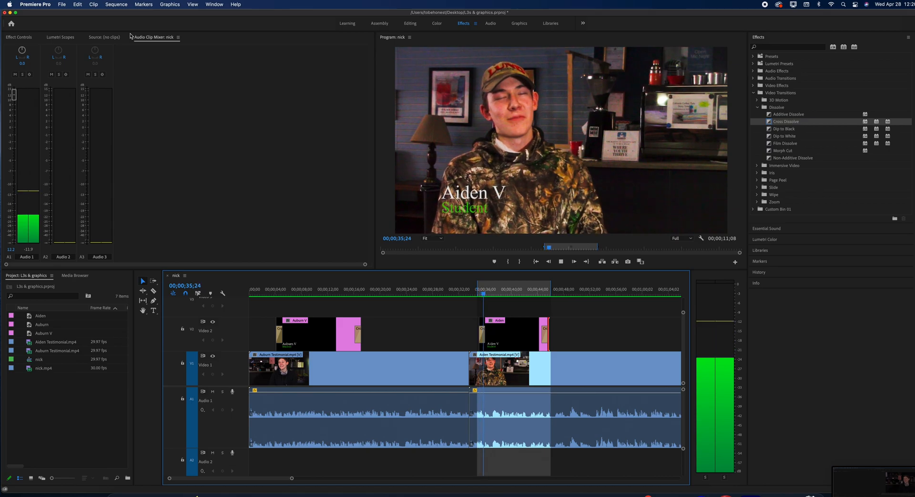
- Stop playback and review both lower thirds at 00;00;09;09 and 00;00;39;20
{"action": "key", "text": "space"}
{"action": "left_click", "coordinate": [310, 291]}
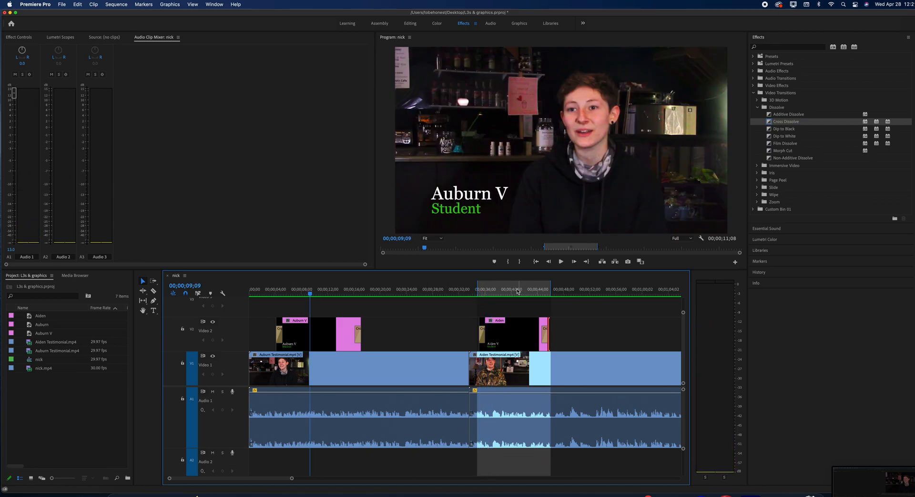
{"action": "left_click", "coordinate": [508, 290]}
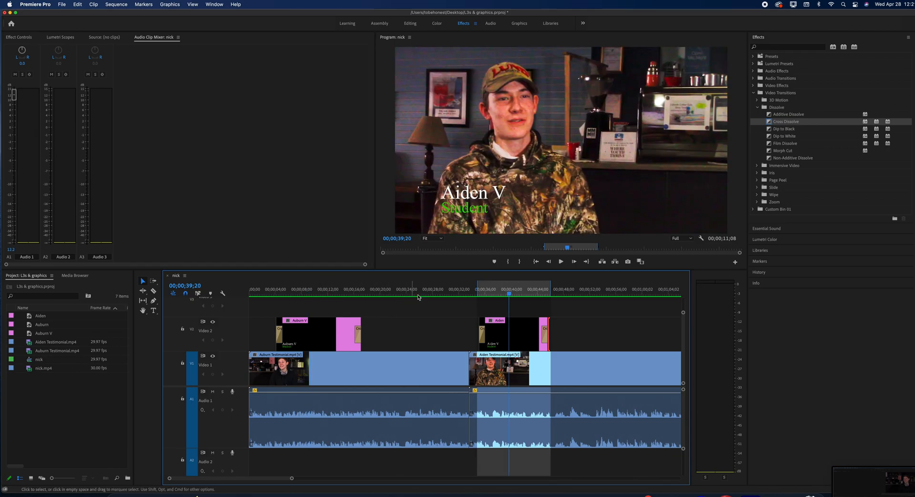
- Delete both interviewees' title clips from the Video 2 track
{"action": "left_click", "coordinate": [333, 336]}
{"action": "key", "text": "Delete"}
{"action": "left_click", "coordinate": [516, 334]}
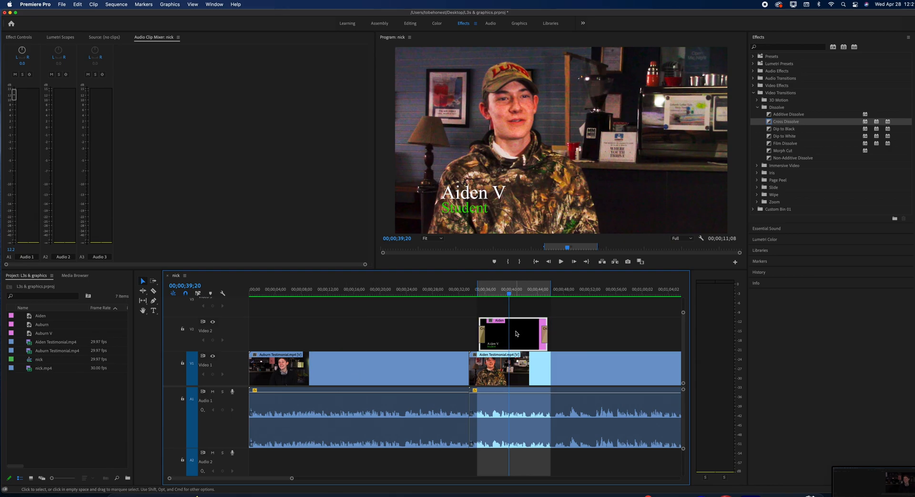
{"action": "key", "text": "Delete"}
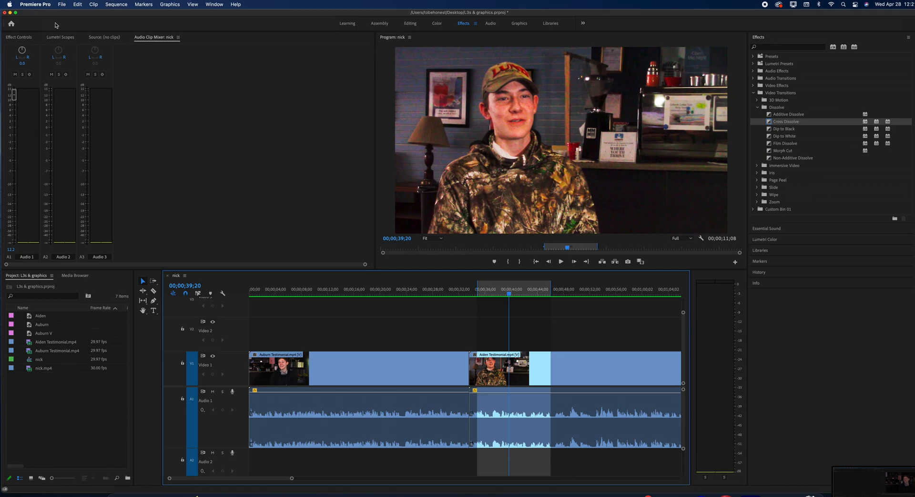
- Create a 1920 by 1080 legacy title named with the first interviewee's first name followed by "banner"
{"action": "left_click", "coordinate": [62, 5]}
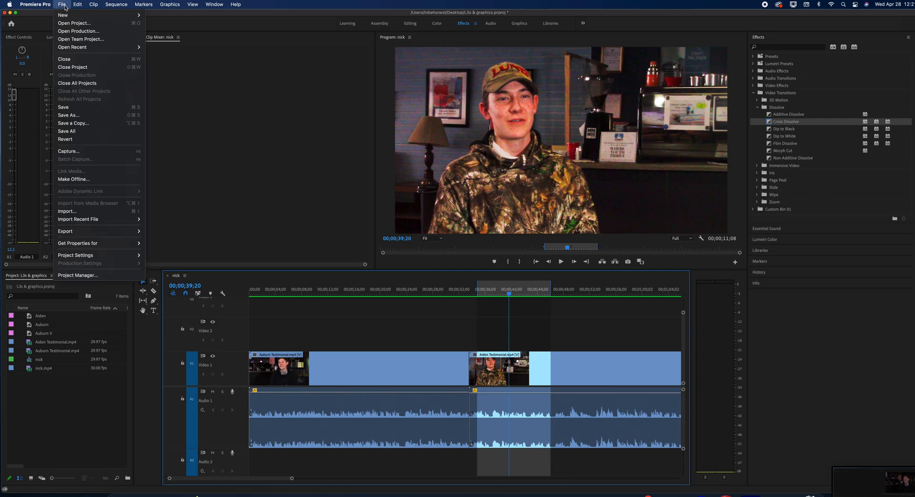
{"action": "mouse_move", "coordinate": [139, 15]}
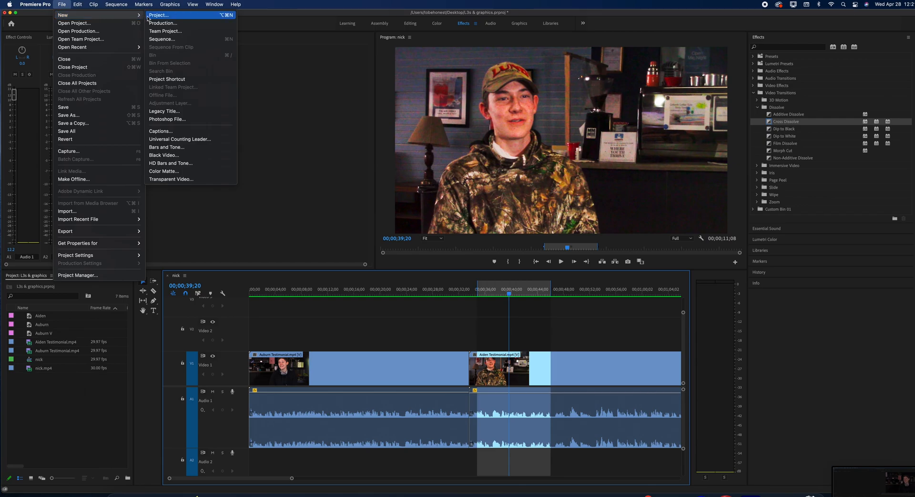
{"action": "left_click", "coordinate": [175, 111]}
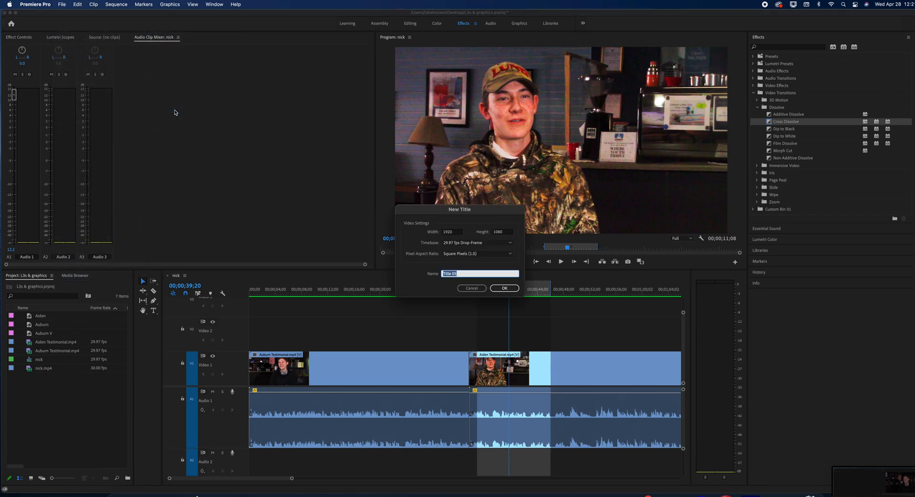
{"action": "key", "text": "BackSpace"}
{"action": "type", "text": "auburn banner"}
{"action": "left_click", "coordinate": [504, 288]}
- Enlarge the title designer and draw a rectangle about 1467 by 98 across the lower part of the frame as a banner
{"action": "left_click_drag", "start_coordinate": [494, 241], "coordinate": [496, 276]}
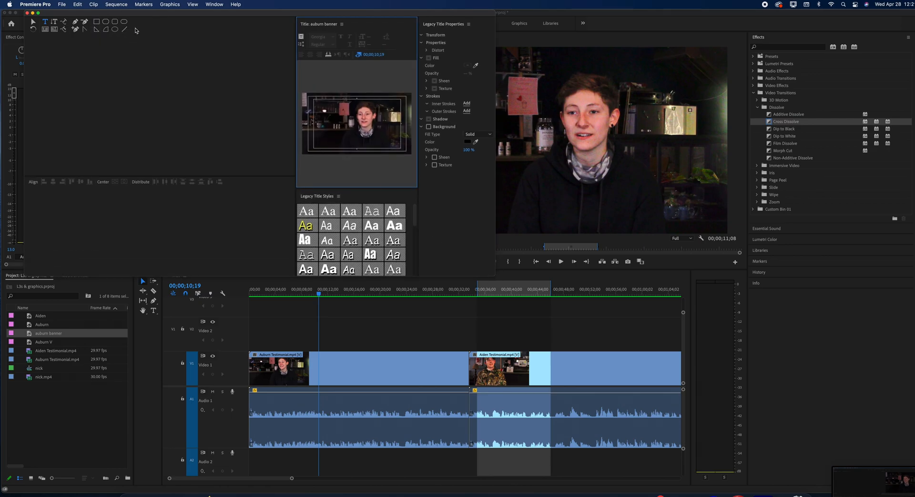
{"action": "left_click", "coordinate": [97, 22]}
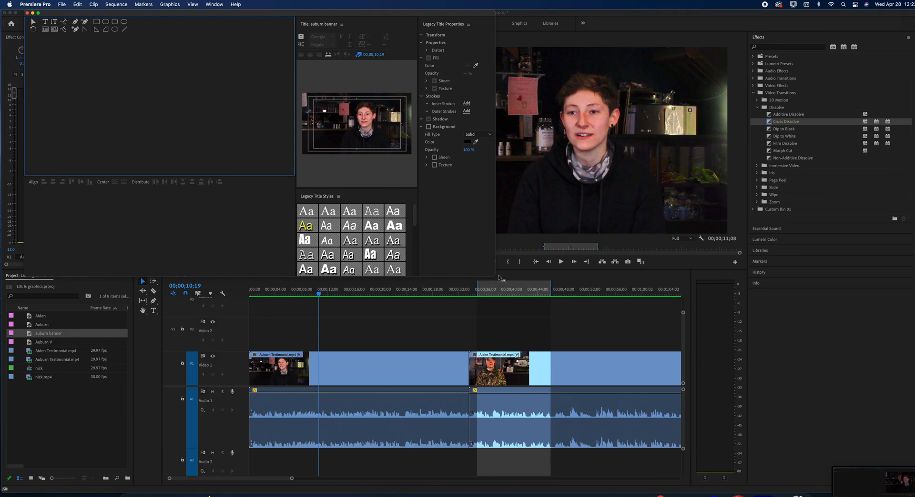
{"action": "left_click_drag", "start_coordinate": [495, 277], "coordinate": [792, 446]}
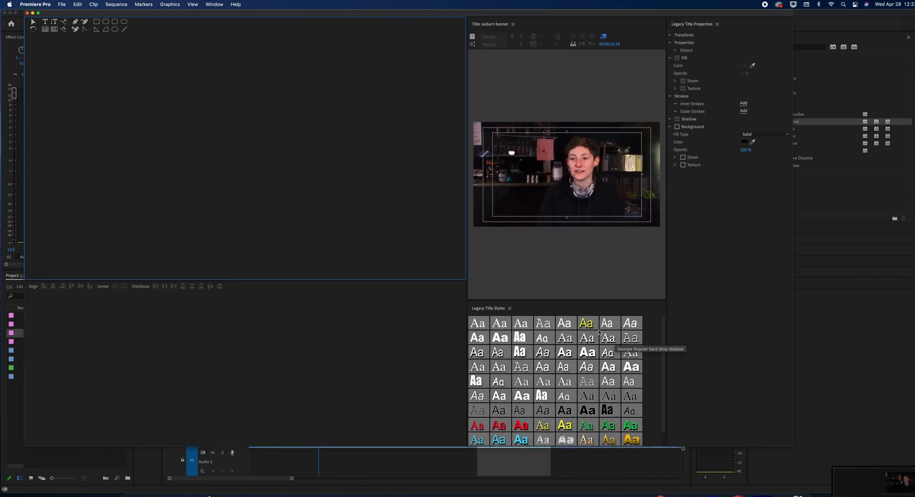
{"action": "left_click", "coordinate": [96, 22]}
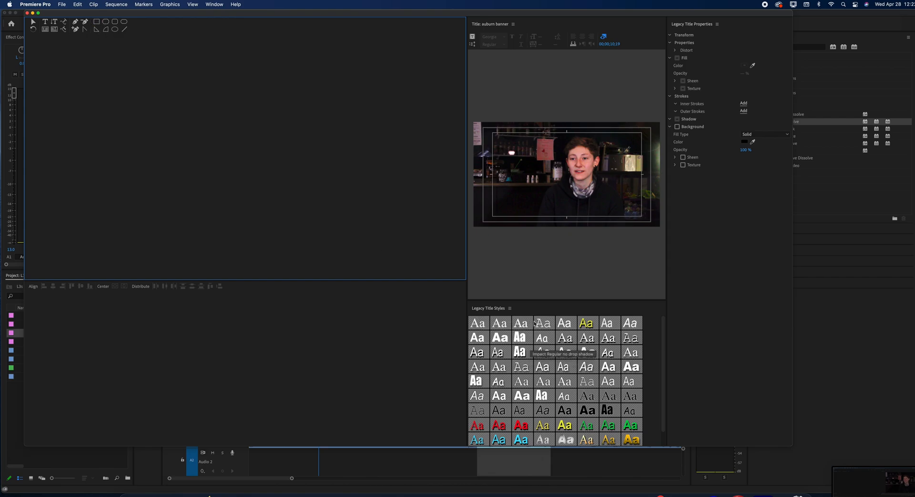
{"action": "mouse_move", "coordinate": [496, 208]}
{"action": "left_mouse_down"}
{"action": "mouse_move", "coordinate": [641, 221]}
{"action": "mouse_move", "coordinate": [586, 213]}
{"action": "mouse_move", "coordinate": [596, 215]}
{"action": "left_mouse_up"}
{"action": "left_click", "coordinate": [608, 225]}
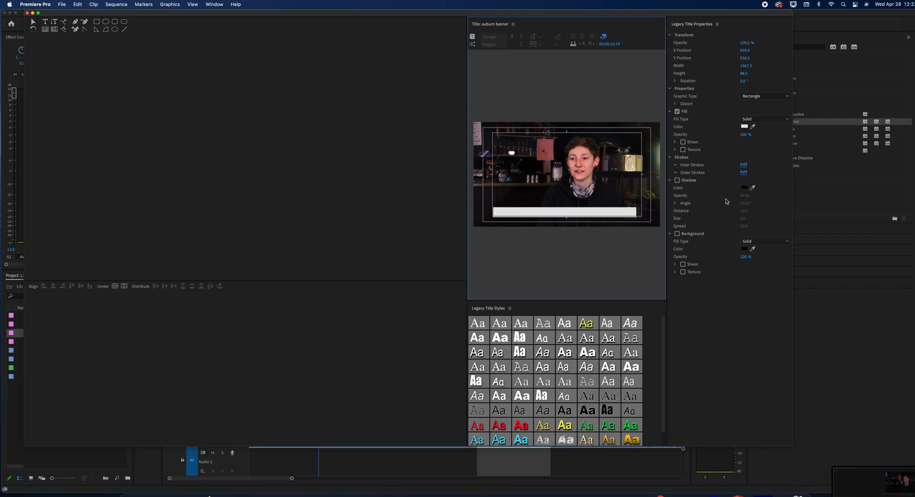
- Change the banner's fill to a linear gradient and set its first color stop to red
{"action": "left_click", "coordinate": [752, 120]}
{"action": "left_click", "coordinate": [745, 127]}
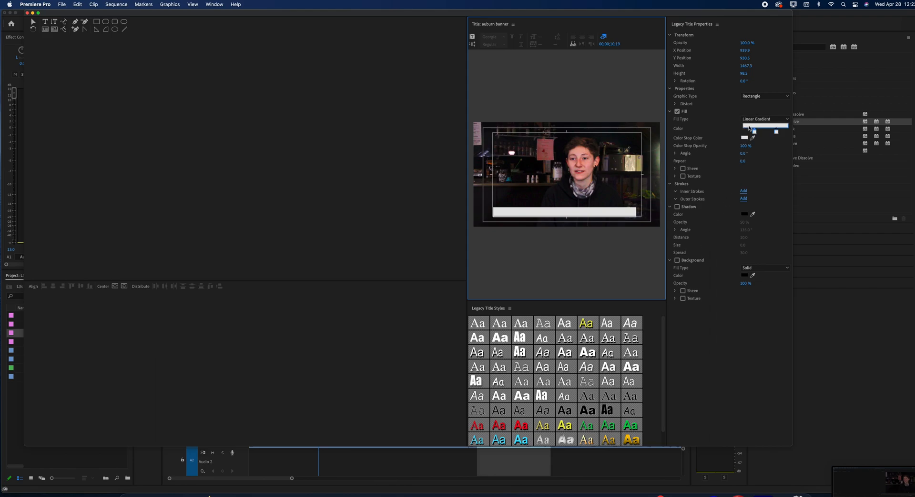
{"action": "double_click", "coordinate": [752, 129]}
{"action": "left_click", "coordinate": [429, 289]}
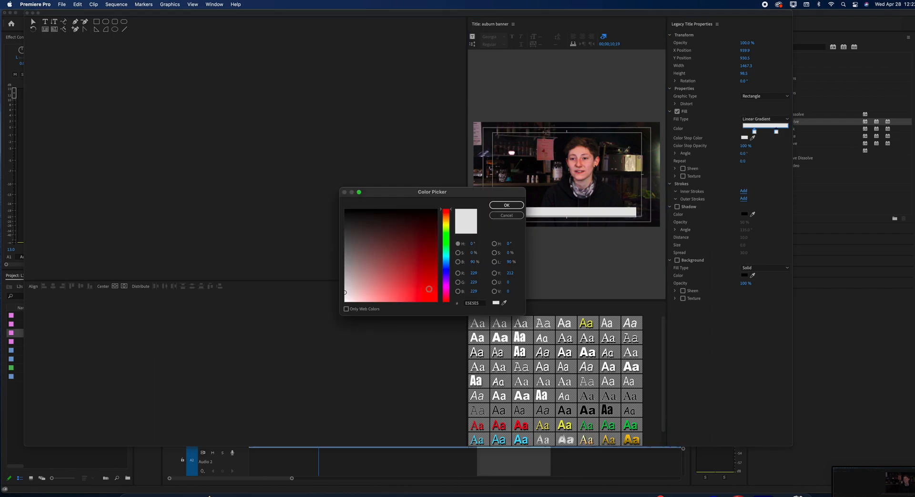
{"action": "left_click", "coordinate": [508, 205]}
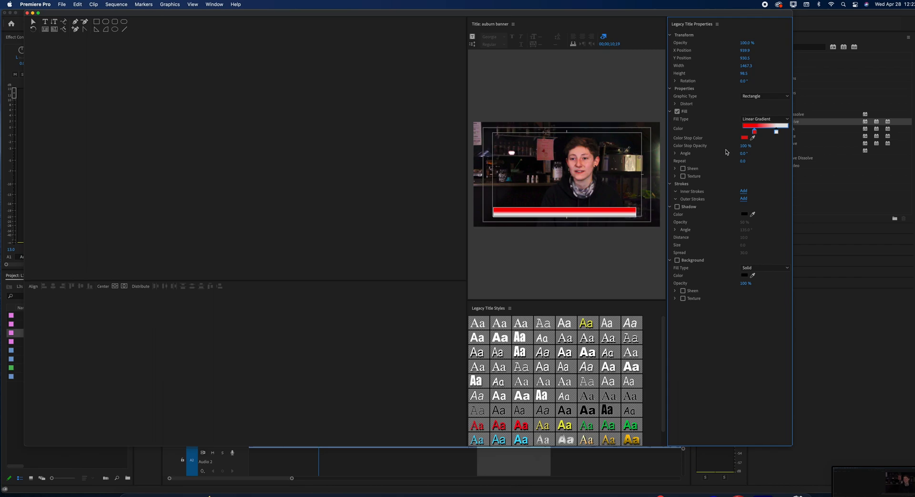
{"action": "left_click", "coordinate": [552, 217]}
{"action": "left_click", "coordinate": [551, 216]}
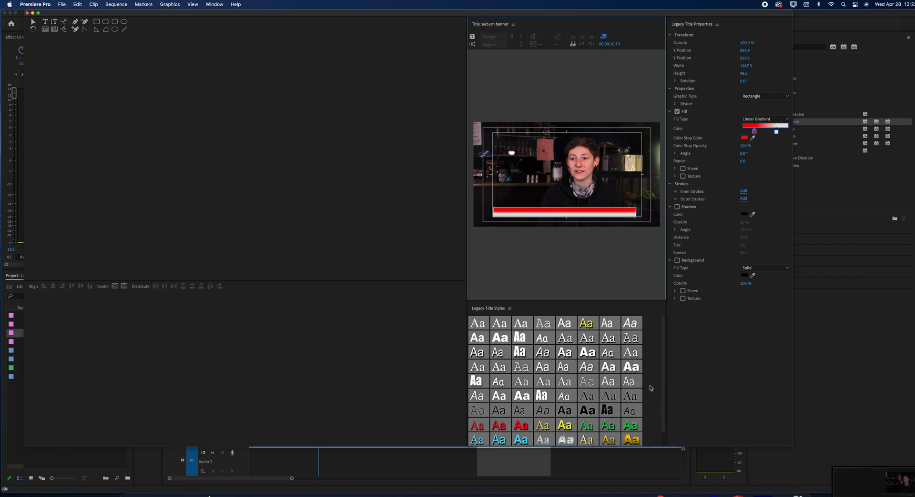
- Try several title styles on the banner and apply the gold gradient style with the depth outer stroke
{"action": "left_click_drag", "start_coordinate": [663, 385], "coordinate": [655, 417]}
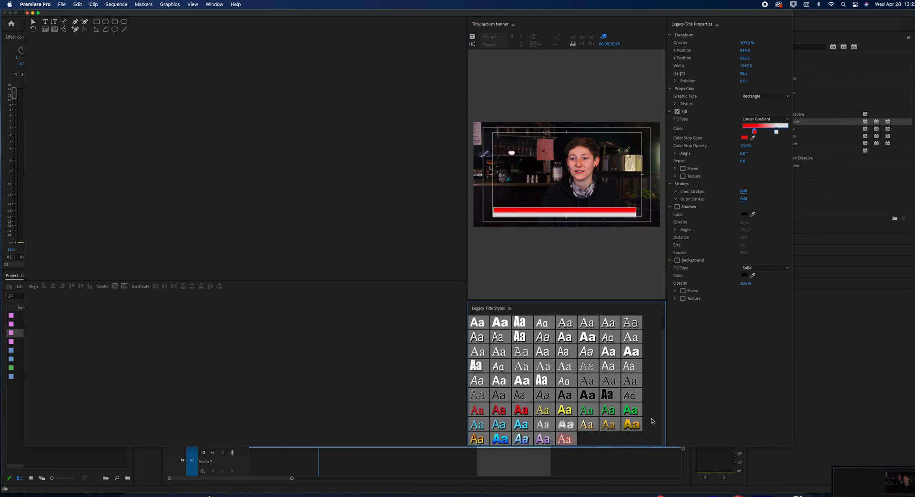
{"action": "left_click", "coordinate": [614, 428]}
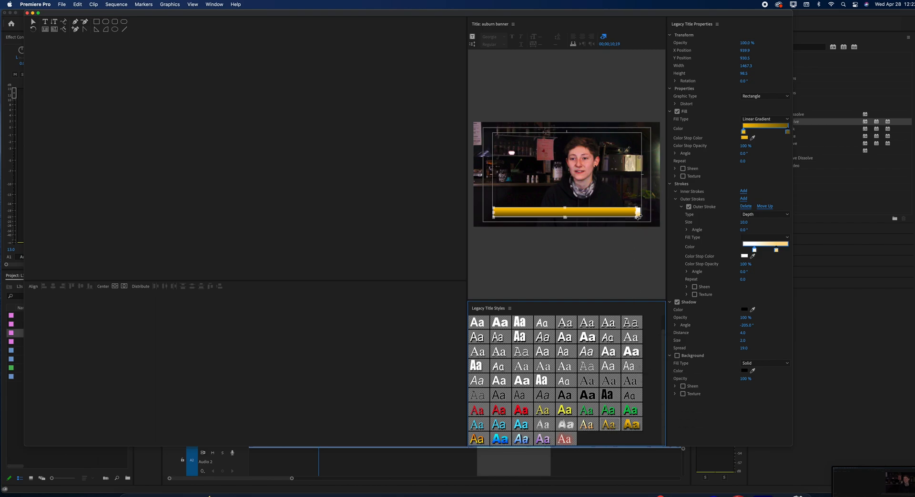
{"action": "left_click", "coordinate": [563, 439]}
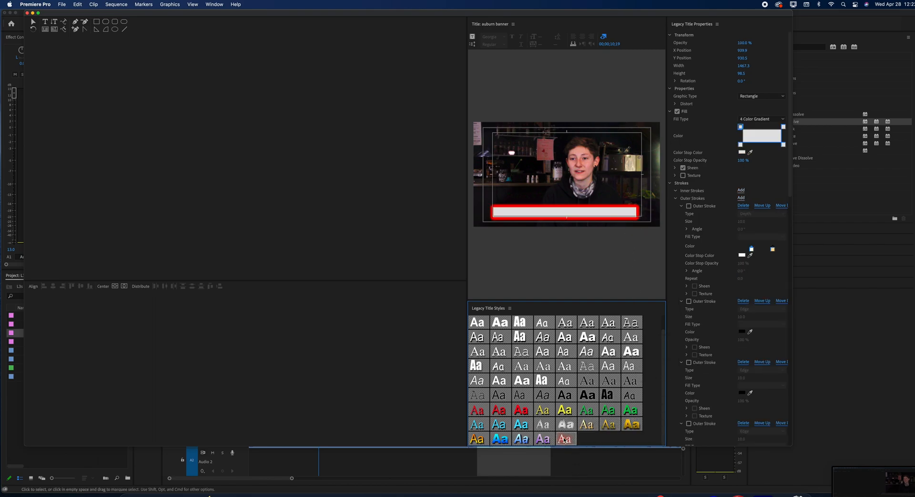
{"action": "left_click", "coordinate": [631, 425]}
{"action": "left_click", "coordinate": [631, 410]}
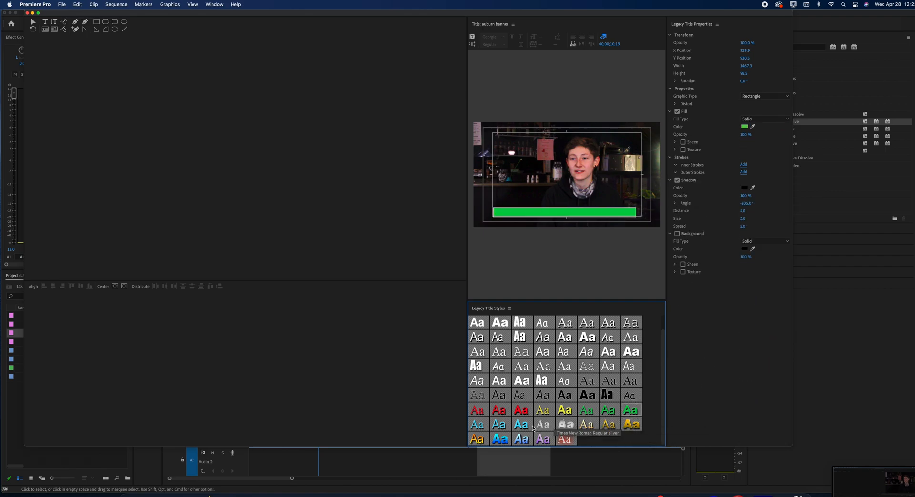
{"action": "left_click", "coordinate": [610, 427]}
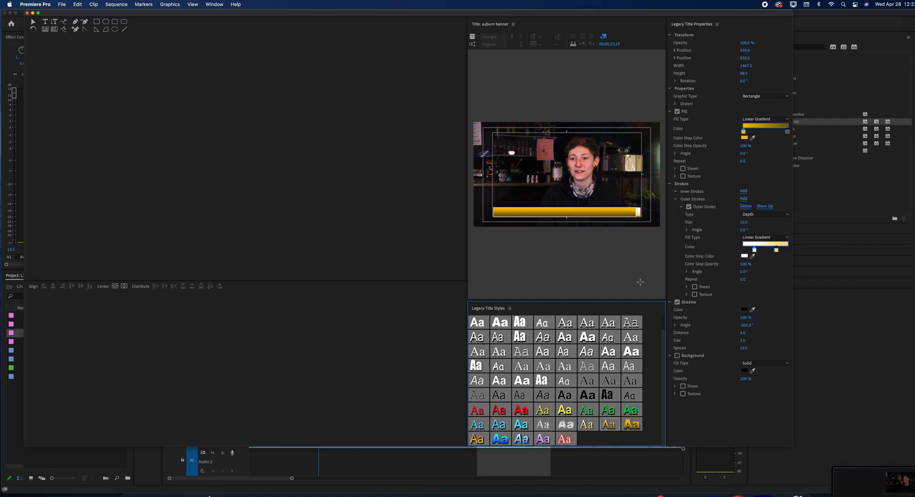
- Set the banner's first gradient color stop to blue 1FBBEF and shorten the banner to about 1403 wide
{"action": "left_click", "coordinate": [744, 132]}
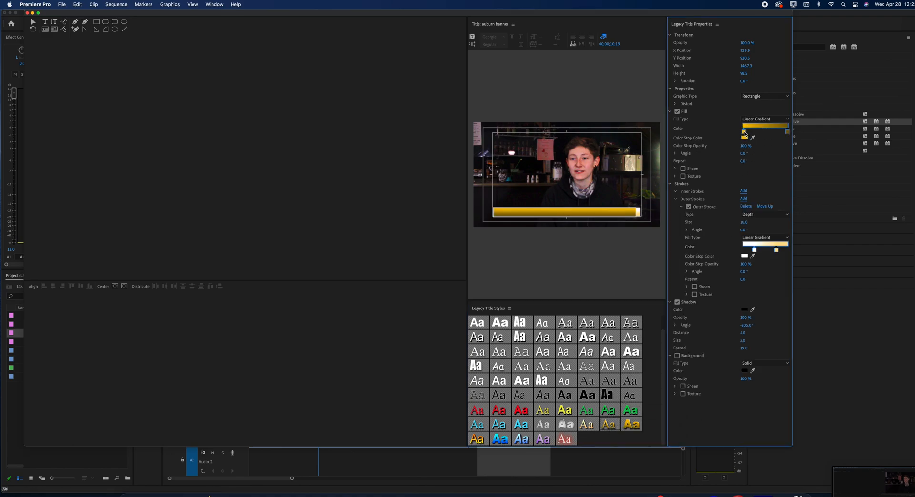
{"action": "left_click", "coordinate": [745, 138]}
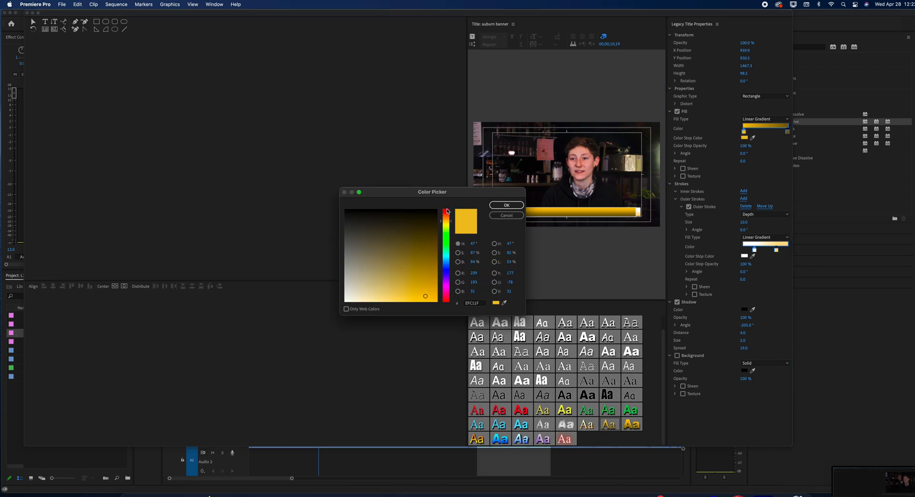
{"action": "left_click", "coordinate": [447, 264]}
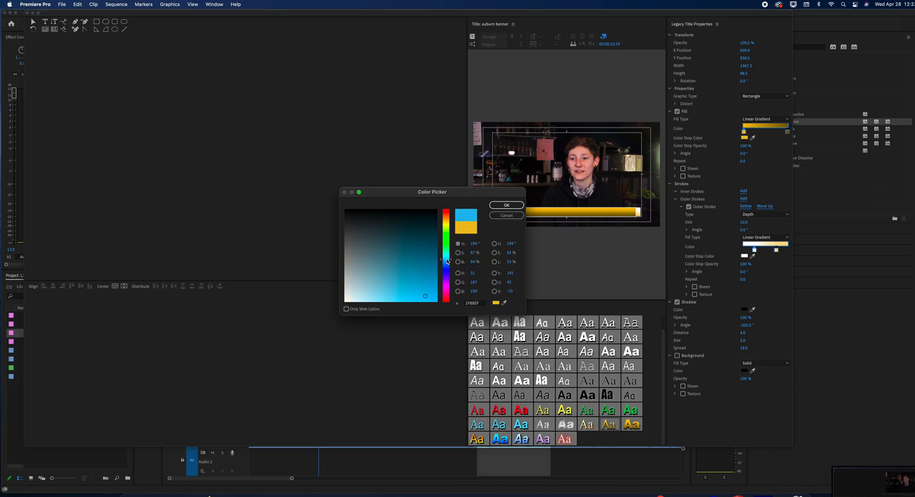
{"action": "left_click", "coordinate": [506, 205]}
{"action": "left_click", "coordinate": [621, 231]}
{"action": "mouse_move", "coordinate": [638, 214]}
{"action": "left_mouse_down"}
{"action": "mouse_move", "coordinate": [645, 214]}
{"action": "mouse_move", "coordinate": [631, 214]}
{"action": "left_mouse_up"}
{"action": "left_click", "coordinate": [645, 214]}
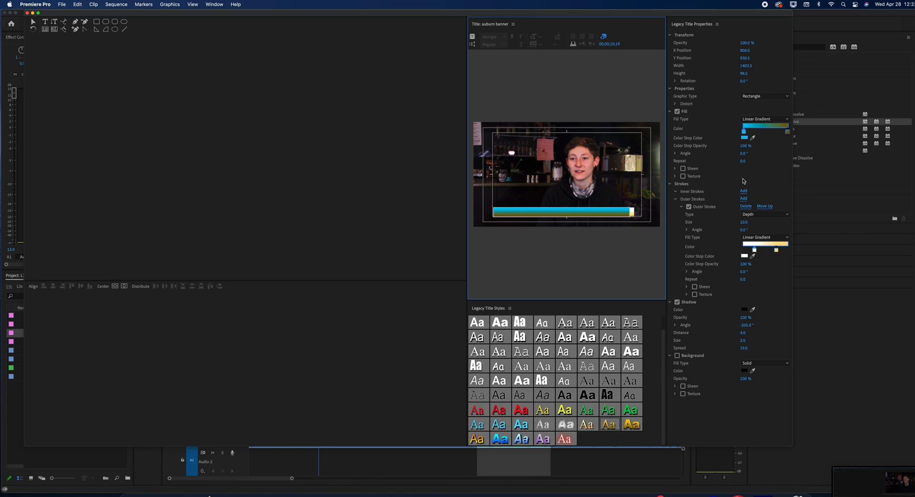
- Set the banner's first gradient color stop to magenta and move the banner slightly higher in the frame
{"action": "left_click", "coordinate": [744, 135]}
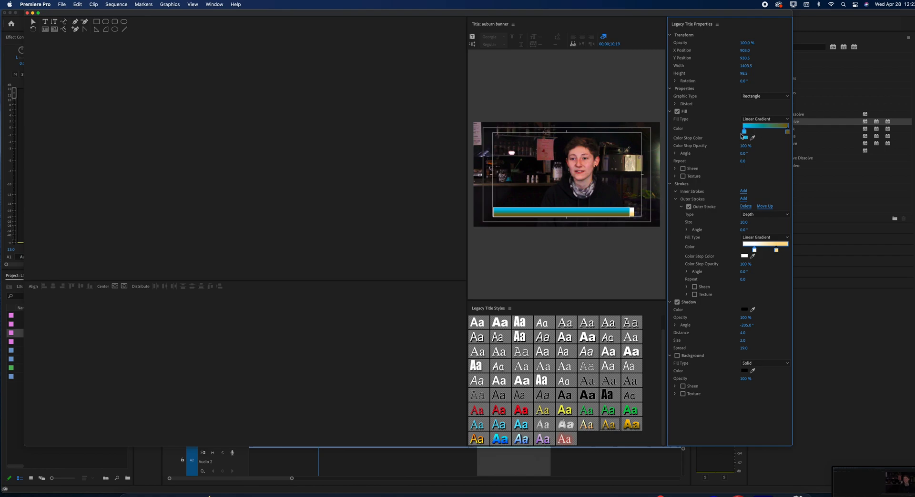
{"action": "double_click", "coordinate": [745, 133]}
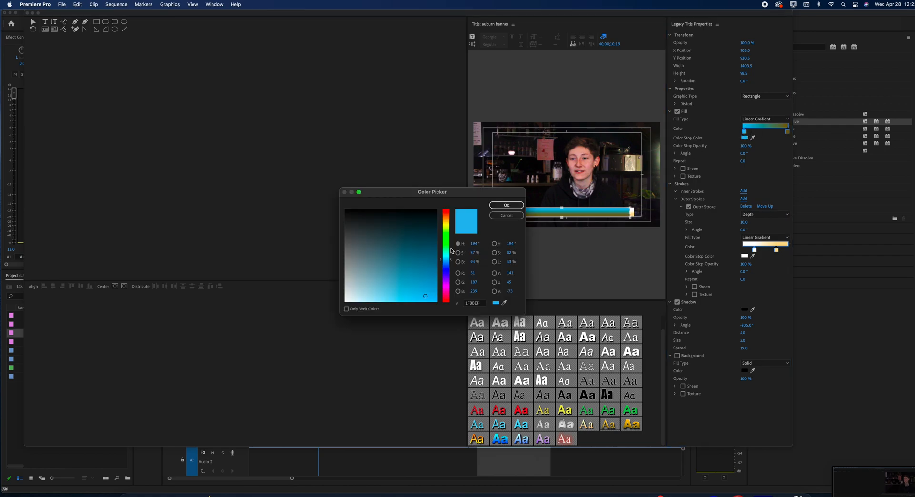
{"action": "left_click", "coordinate": [447, 287]}
{"action": "left_click", "coordinate": [504, 205]}
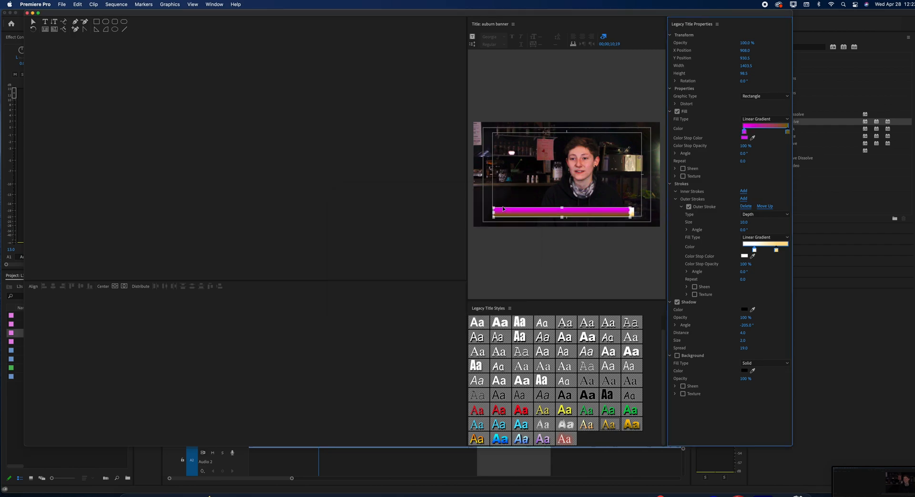
{"action": "left_click", "coordinate": [631, 216]}
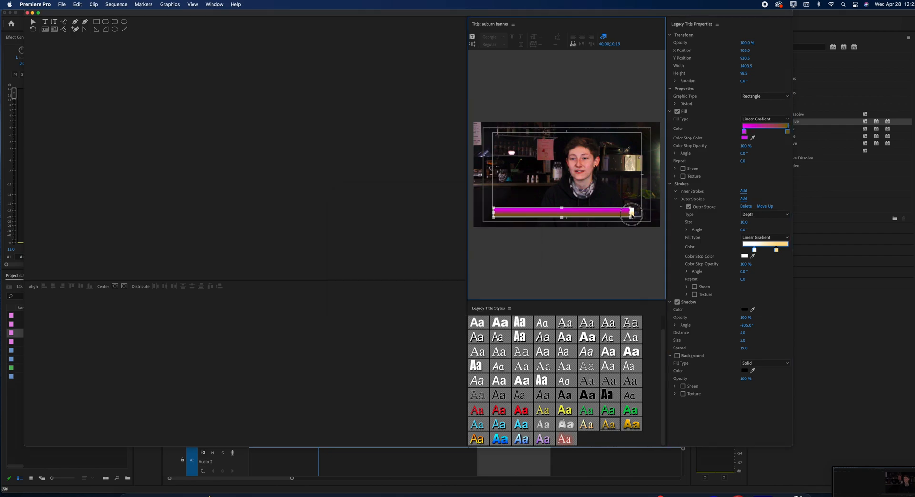
{"action": "mouse_move", "coordinate": [631, 215]}
{"action": "left_mouse_down"}
{"action": "mouse_move", "coordinate": [611, 226]}
{"action": "mouse_move", "coordinate": [609, 212]}
{"action": "mouse_move", "coordinate": [619, 212]}
{"action": "left_mouse_up"}
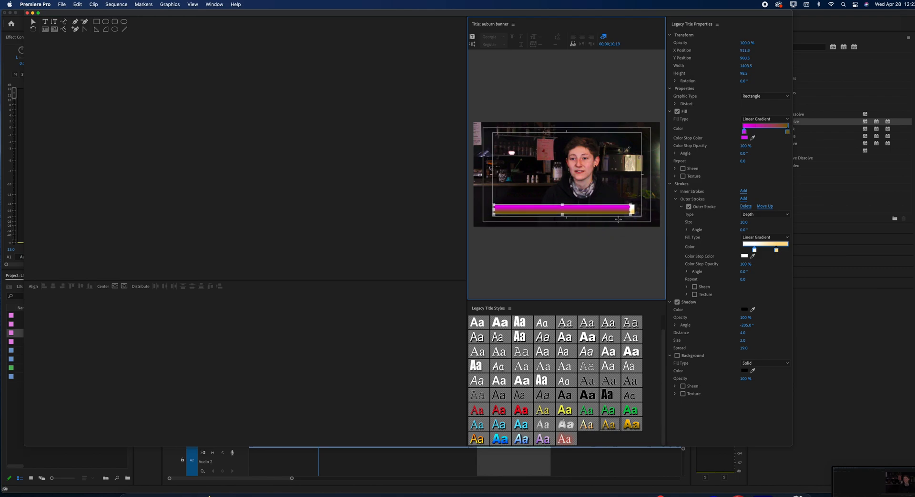
- Undo the banner's move, magenta and blue color changes, and shortening, back to the gold gradient style
{"action": "left_click", "coordinate": [80, 6]}
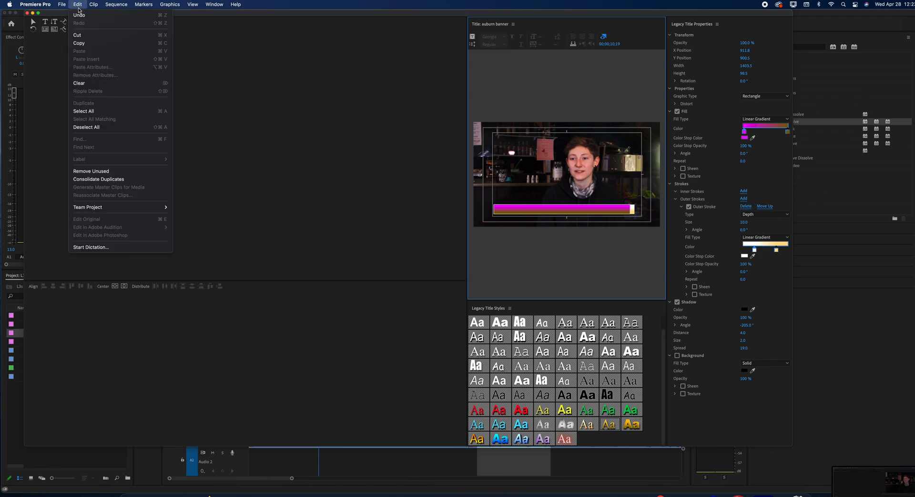
{"action": "left_click", "coordinate": [80, 16]}
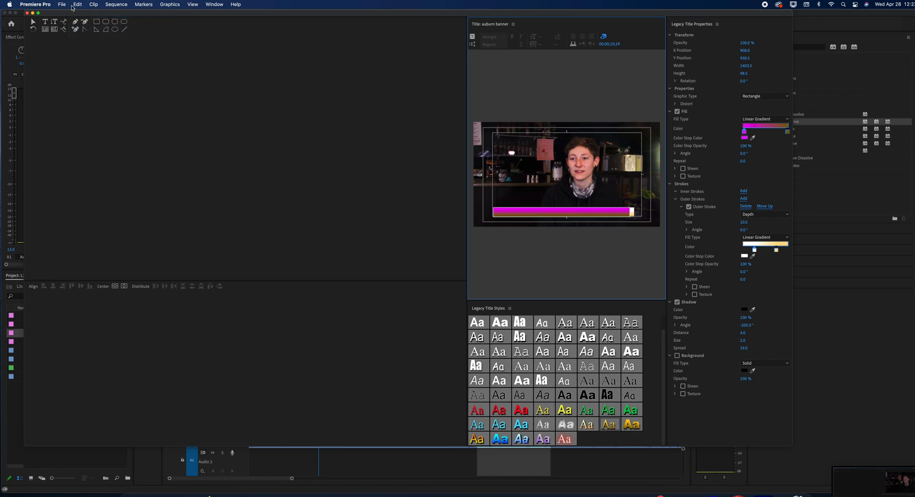
{"action": "left_click", "coordinate": [76, 4]}
{"action": "left_click", "coordinate": [79, 16]}
{"action": "left_click", "coordinate": [78, 6]}
{"action": "left_click", "coordinate": [81, 15]}
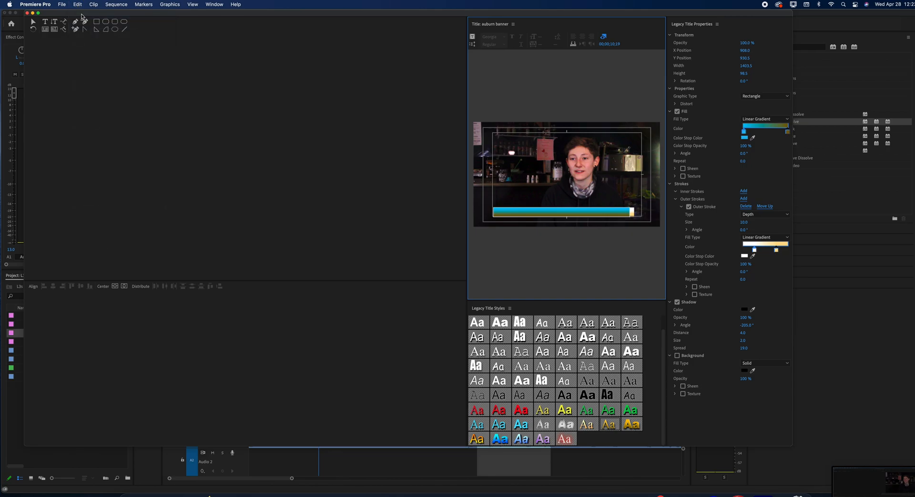
{"action": "left_click", "coordinate": [77, 6]}
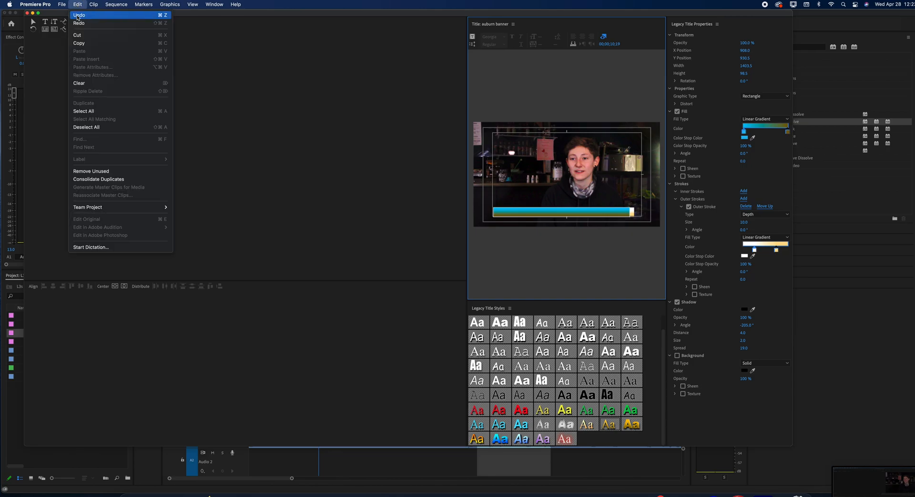
{"action": "left_click", "coordinate": [78, 17]}
{"action": "left_click", "coordinate": [76, 5]}
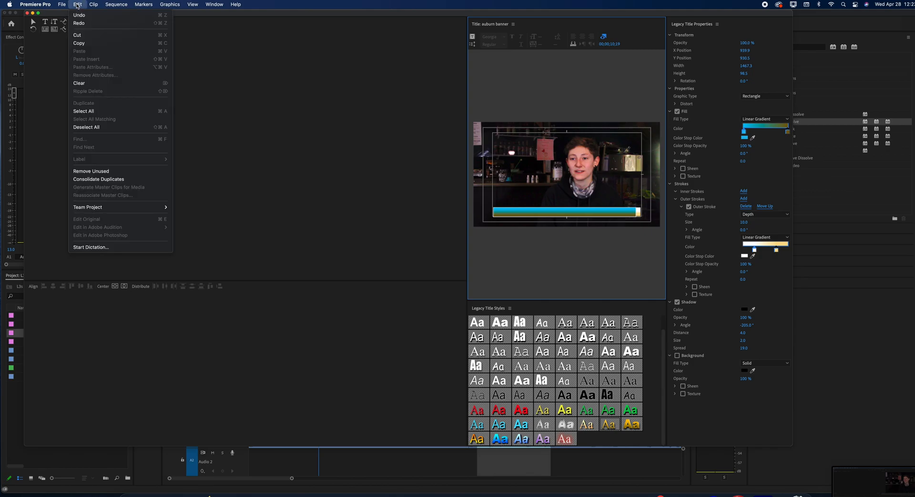
{"action": "left_click", "coordinate": [79, 17]}
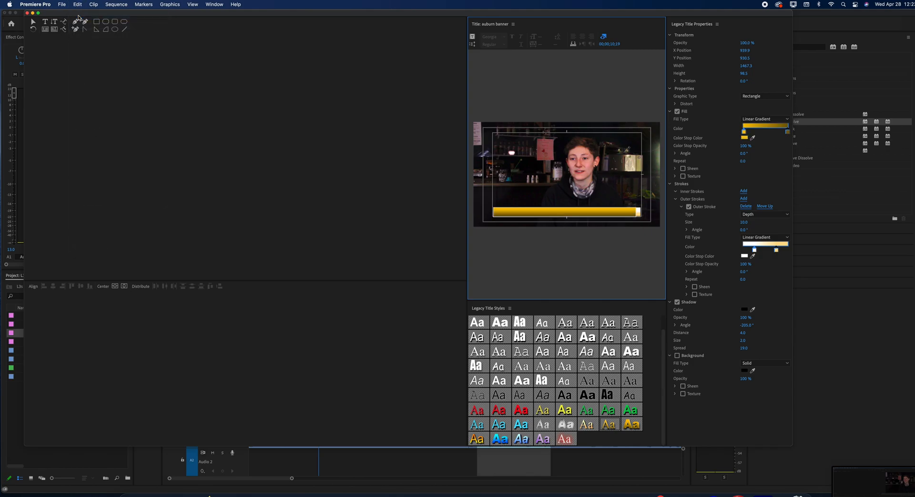
- Shrink the title designer window and inspect the banner's gold gradient stop in the color picker
{"action": "left_click_drag", "start_coordinate": [792, 446], "coordinate": [491, 350]}
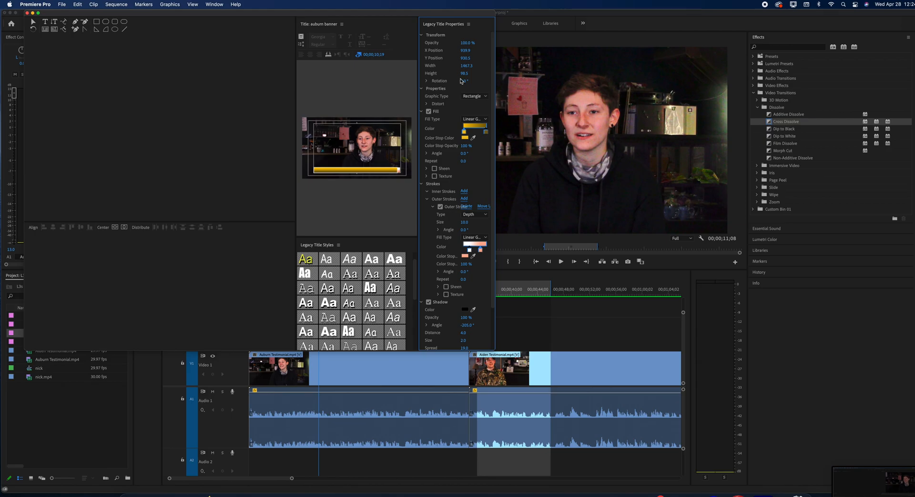
{"action": "double_click", "coordinate": [474, 128]}
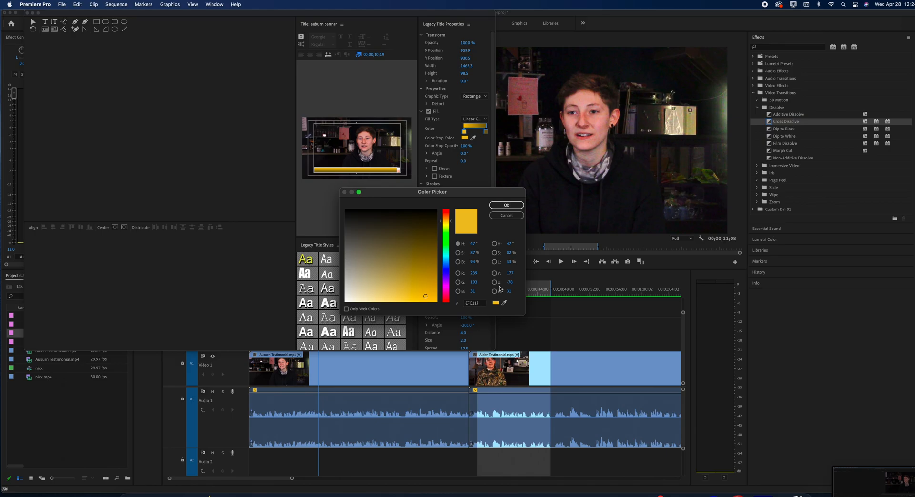
{"action": "left_click", "coordinate": [506, 205]}
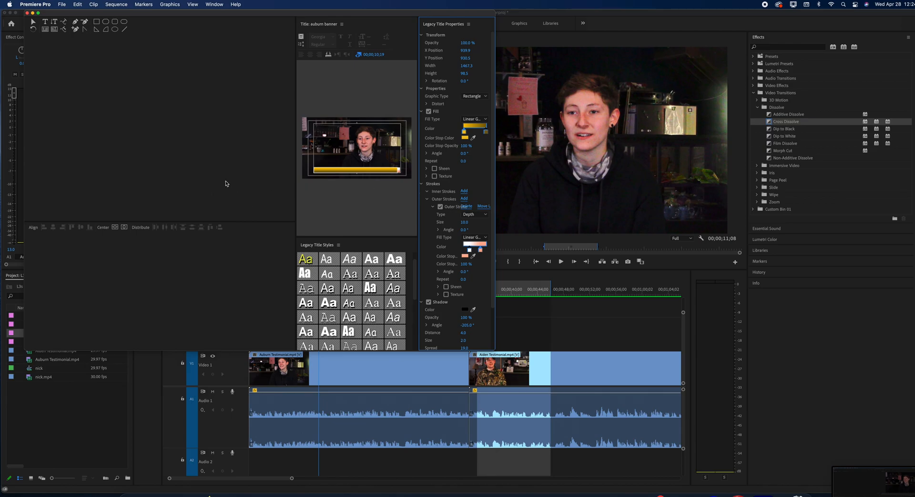
- Enlarge the title designer and add the interviewee's first name over the banner in Arial Black Regular, size 100
{"action": "left_click", "coordinate": [45, 22]}
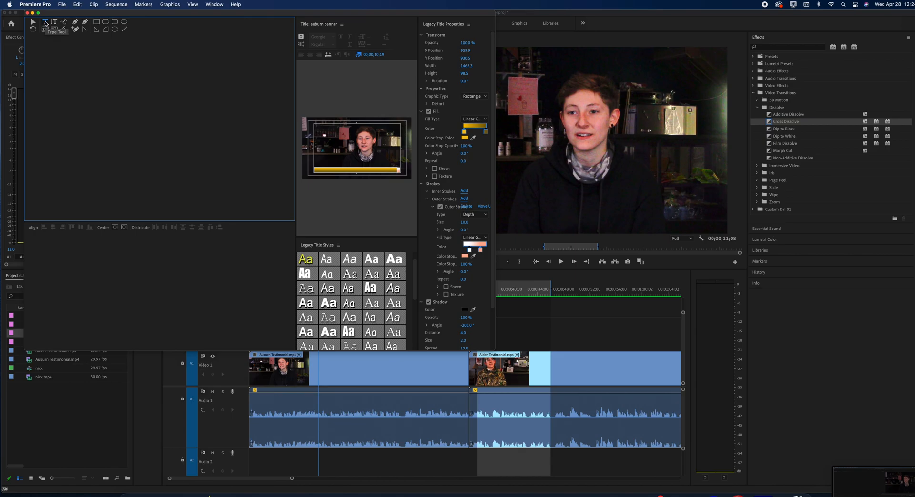
{"action": "left_click", "coordinate": [325, 167]}
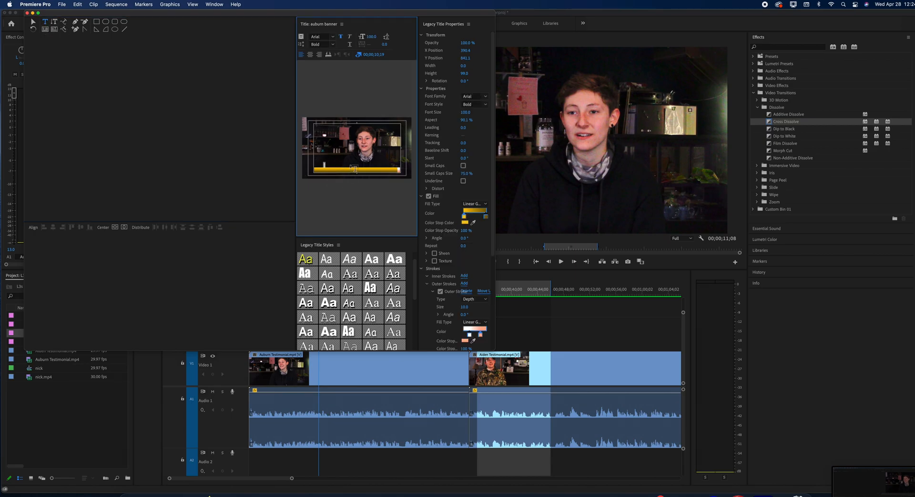
{"action": "left_click_drag", "start_coordinate": [494, 350], "coordinate": [755, 490]}
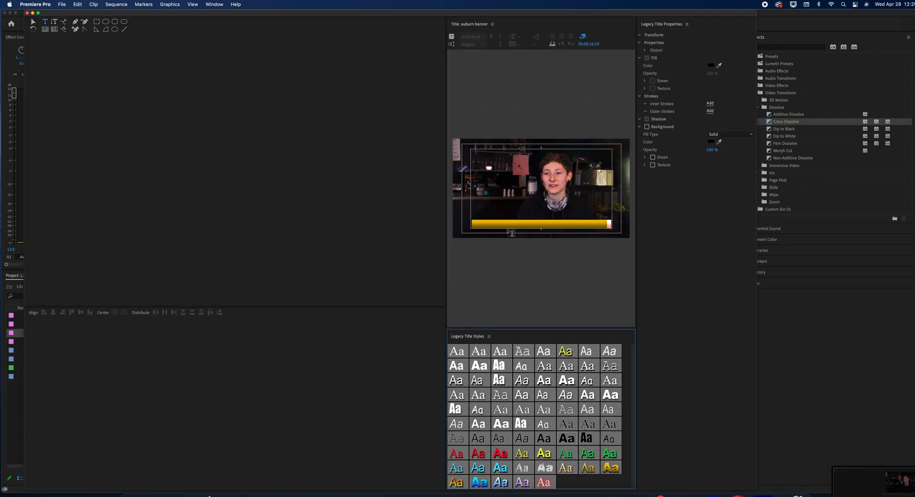
{"action": "left_click", "coordinate": [487, 225]}
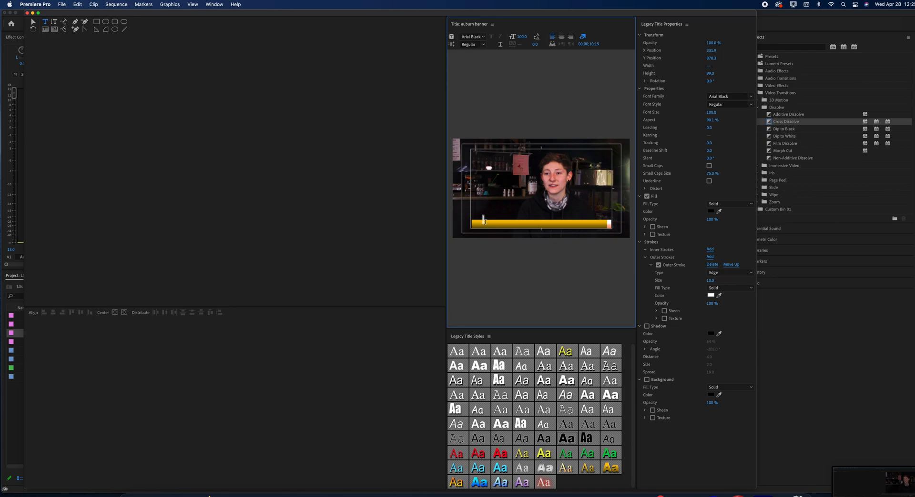
{"action": "type", "text": "Auburn"}
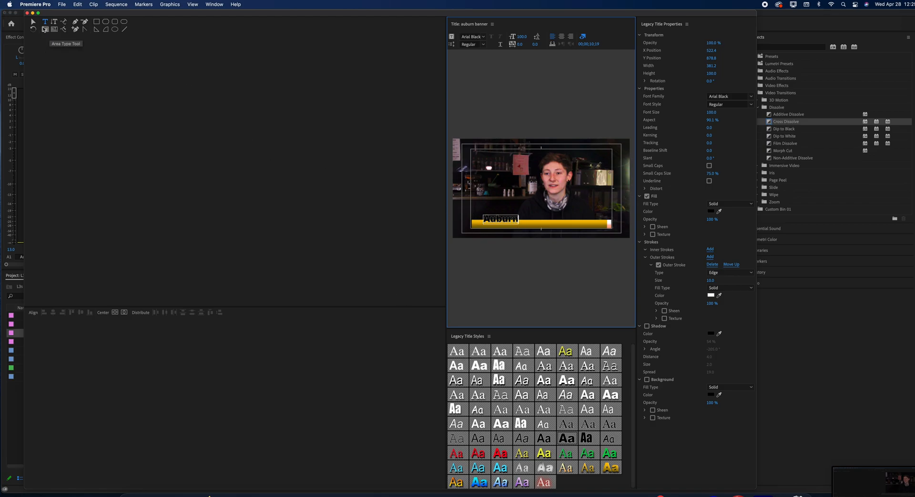
- Move the name onto the left end of the gold banner at about Y 934 and deselect it
{"action": "left_click", "coordinate": [34, 22]}
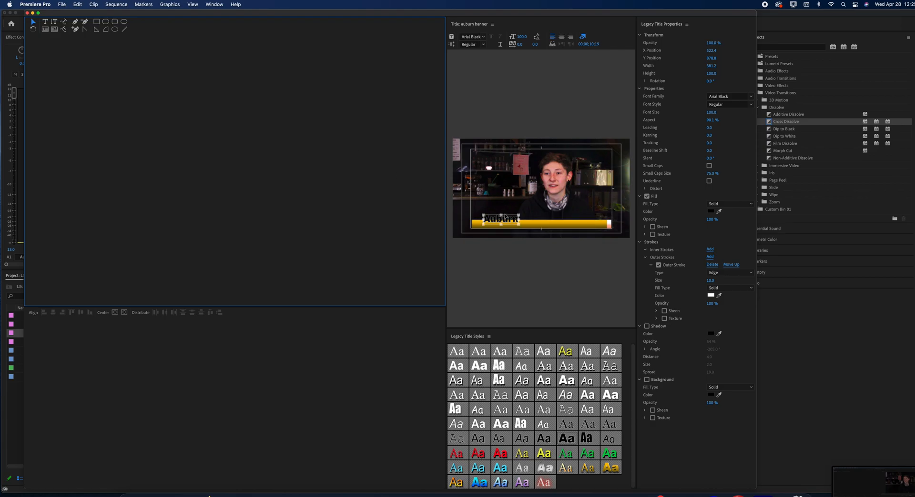
{"action": "left_click_drag", "start_coordinate": [508, 219], "coordinate": [499, 225]}
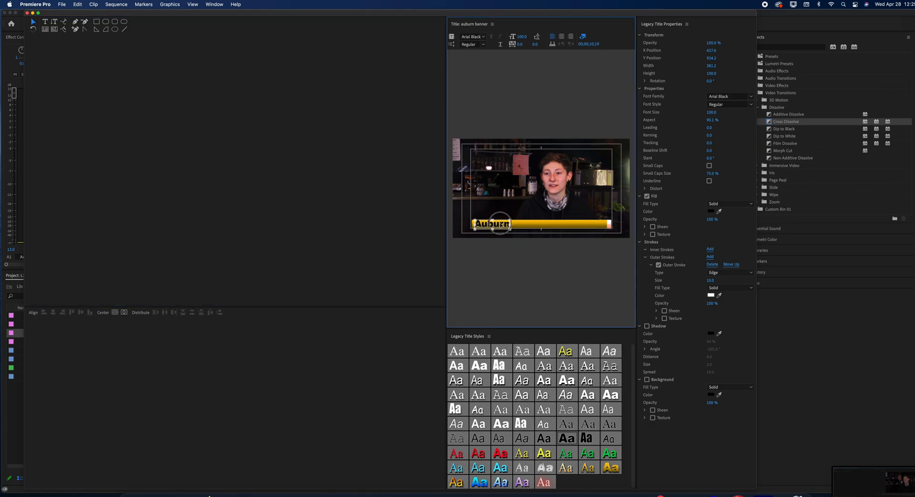
{"action": "left_click", "coordinate": [532, 196]}
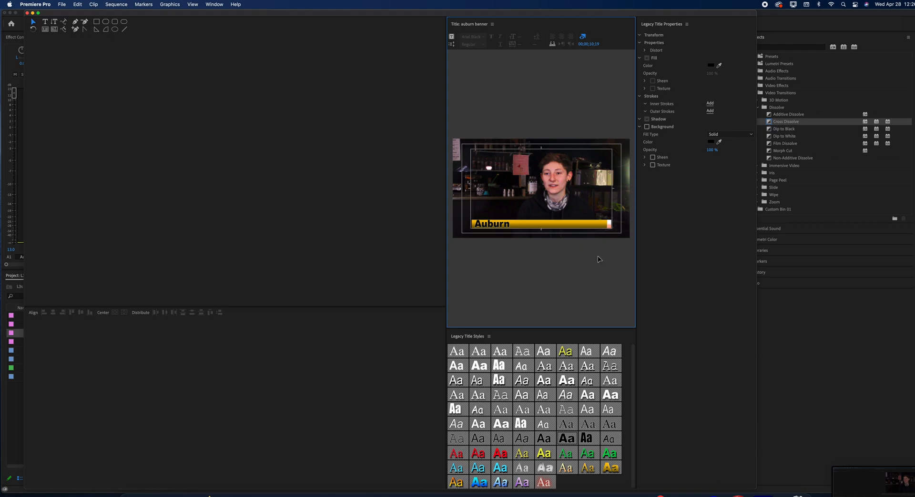
- Shrink the title designer window and place the banner title on Video 2 over the first clip, starting at about 00;00;01;03
{"action": "left_click_drag", "start_coordinate": [756, 487], "coordinate": [322, 186]}
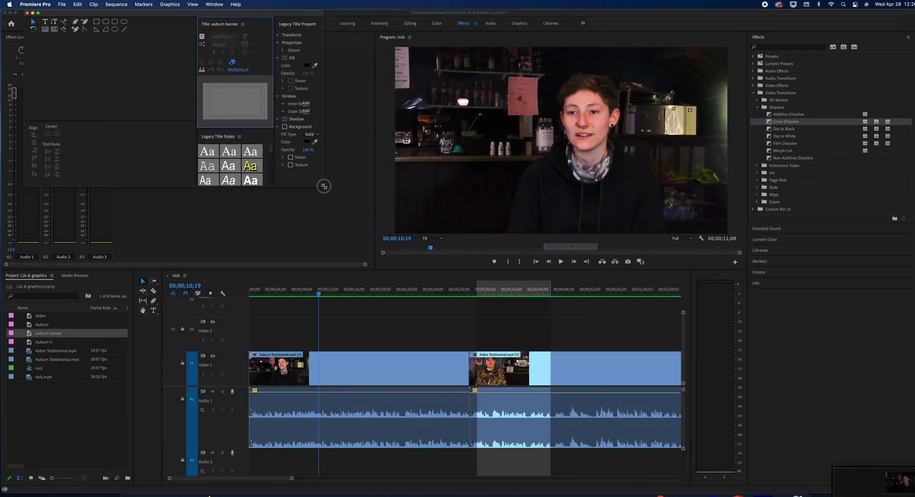
{"action": "left_click", "coordinate": [114, 341]}
{"action": "left_click_drag", "start_coordinate": [114, 342], "coordinate": [257, 337]}
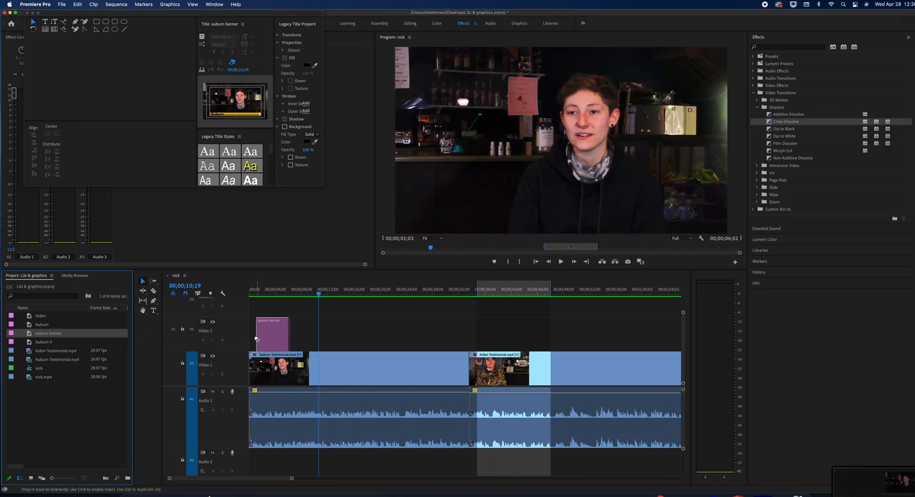
{"action": "left_click", "coordinate": [259, 294]}
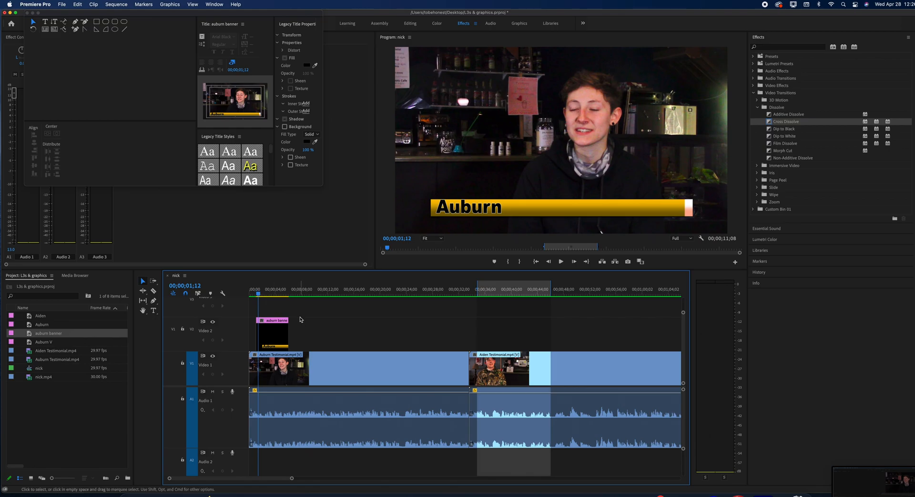
{"action": "left_click", "coordinate": [257, 295]}
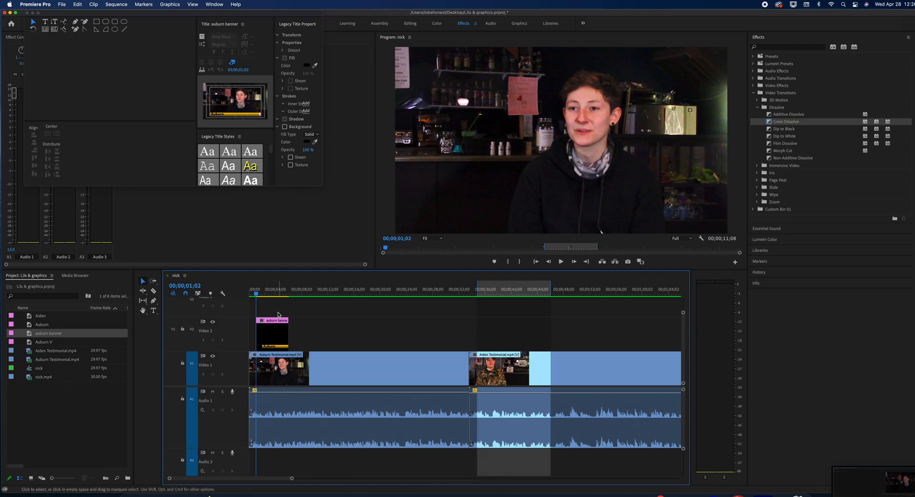
- Extend the banner title clip to end at about 00;00;07;24 and add a Cross Dissolve to both of its ends
{"action": "mouse_move", "coordinate": [288, 332]}
{"action": "left_mouse_down"}
{"action": "mouse_move", "coordinate": [337, 333]}
{"action": "mouse_move", "coordinate": [273, 331]}
{"action": "mouse_move", "coordinate": [299, 331]}
{"action": "left_mouse_up"}
{"action": "left_click_drag", "start_coordinate": [795, 123], "coordinate": [298, 330]}
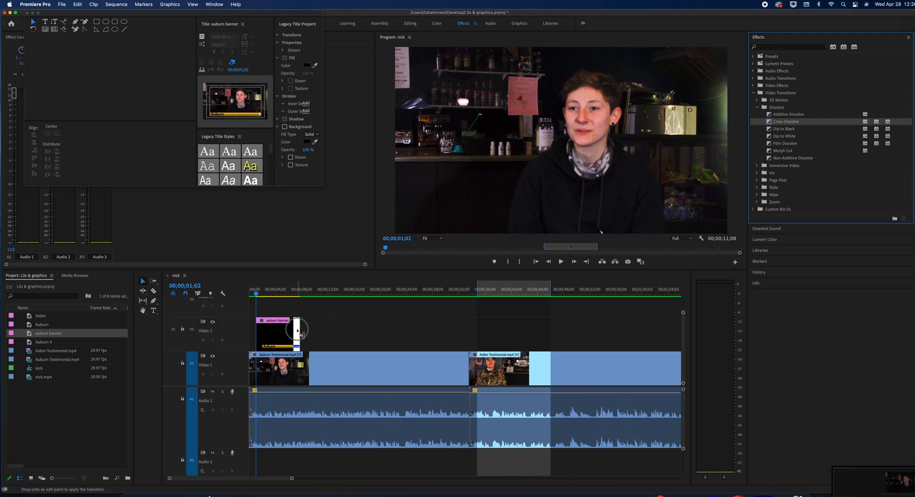
{"action": "left_click_drag", "start_coordinate": [785, 122], "coordinate": [257, 333]}
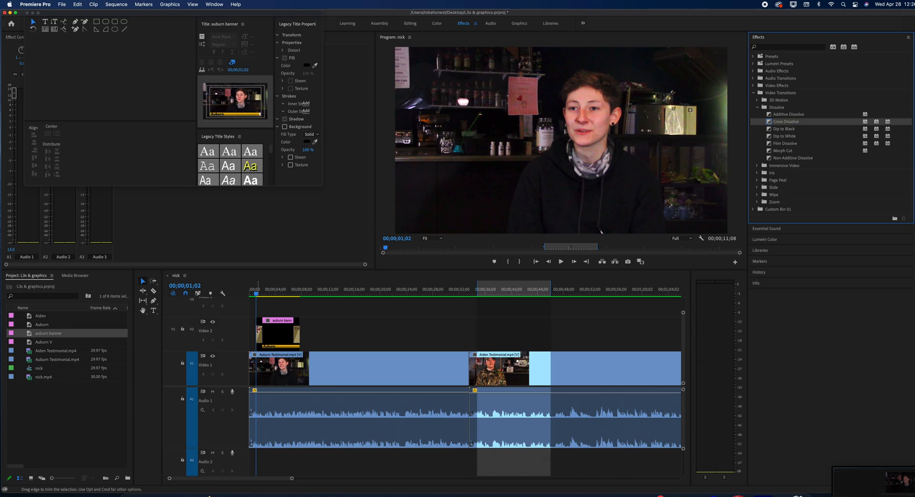
- Mark the range from 00;00;00;20 to 00;00;08;17, render and play it, and save the project
{"action": "left_click", "coordinate": [253, 294]}
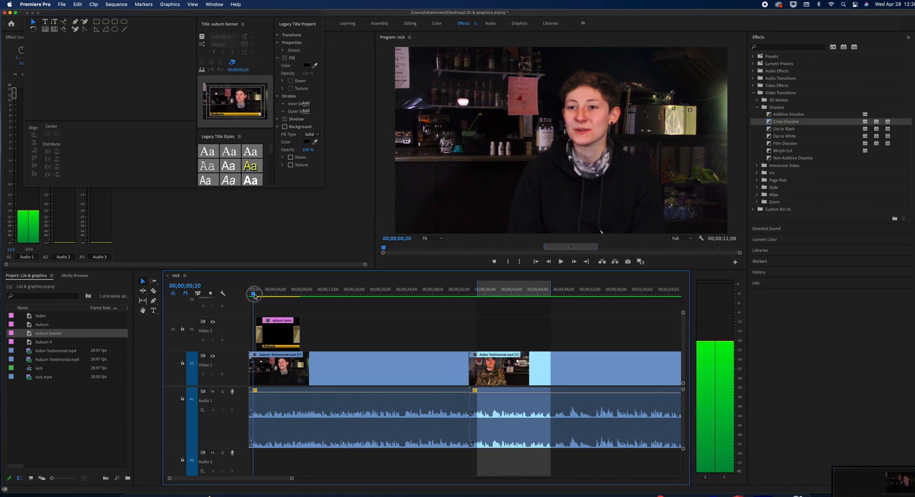
{"action": "key", "text": "i"}
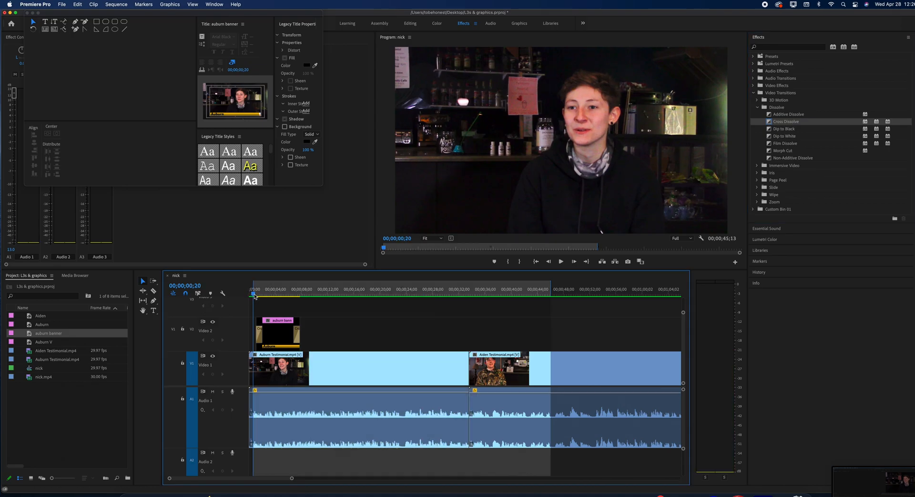
{"action": "left_click", "coordinate": [306, 295]}
{"action": "key", "text": "o"}
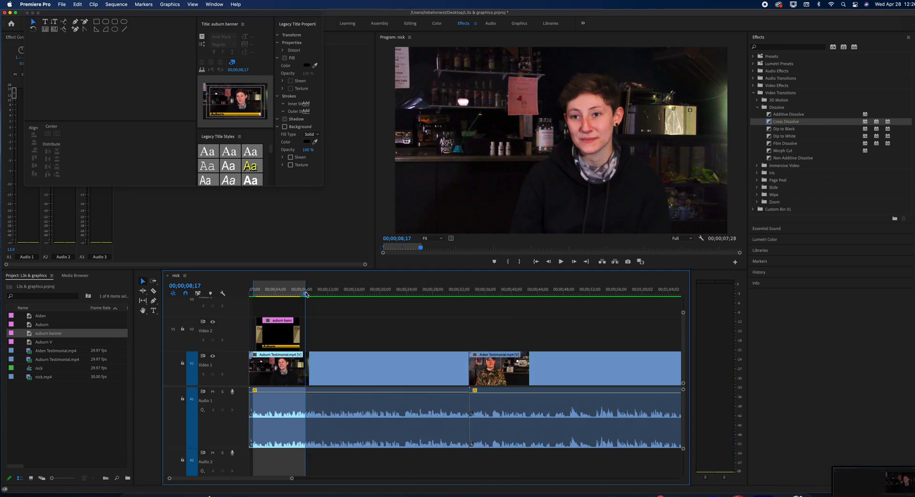
{"action": "left_click", "coordinate": [116, 5]}
{"action": "left_click", "coordinate": [130, 36]}
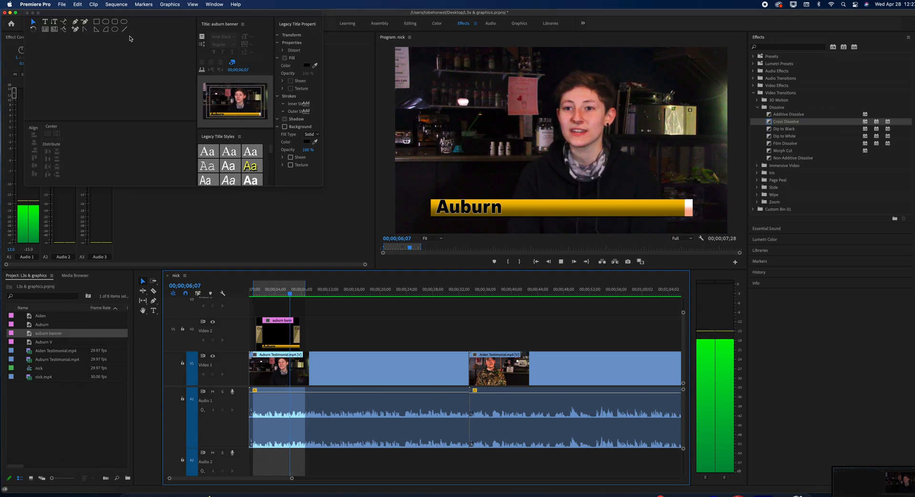
{"action": "key", "text": "space"}
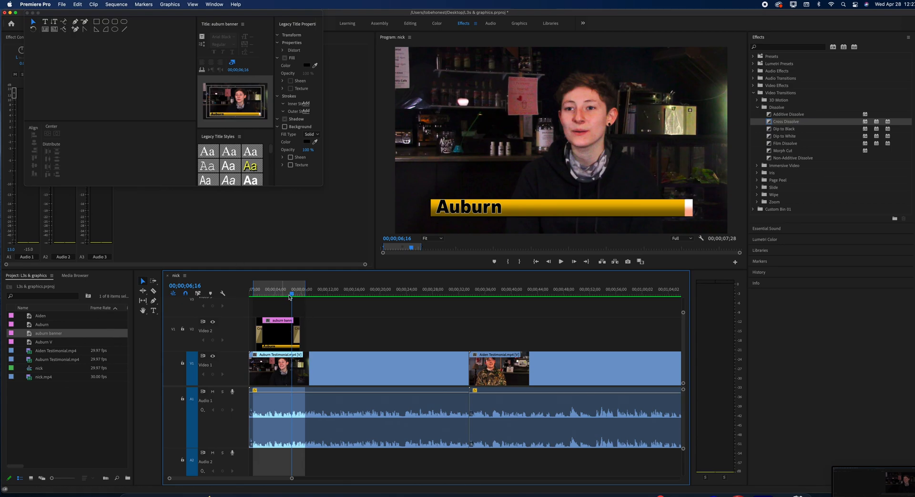
{"action": "key", "text": "super+s"}
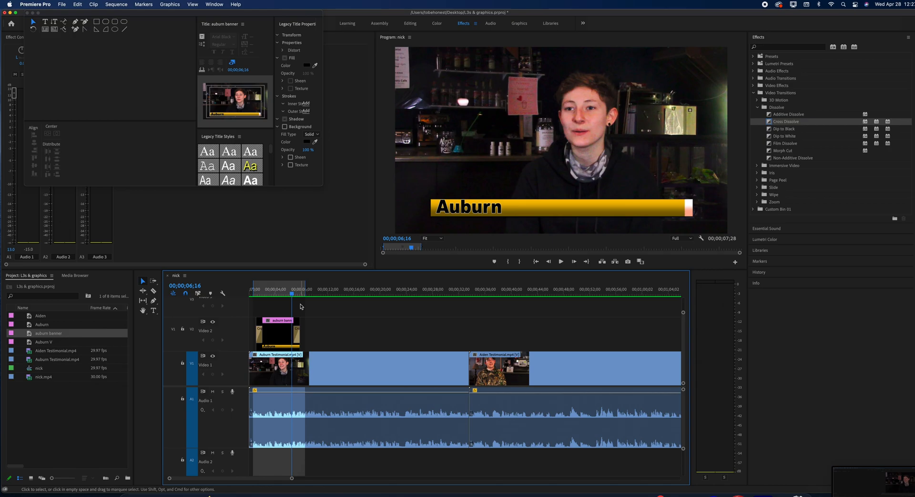
- Delete the banner title clip from Video 2 and create a new 1920 x 1080 legacy title named full screen
{"action": "left_click", "coordinate": [278, 349]}
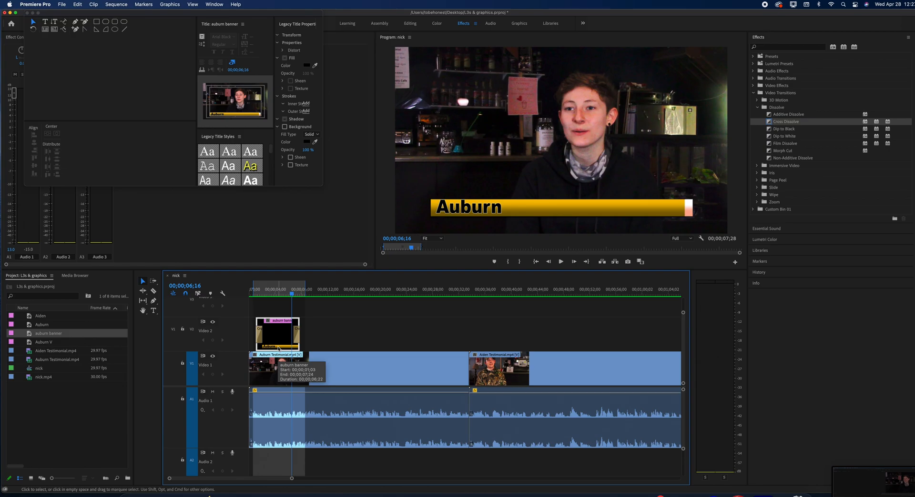
{"action": "key", "text": "Delete"}
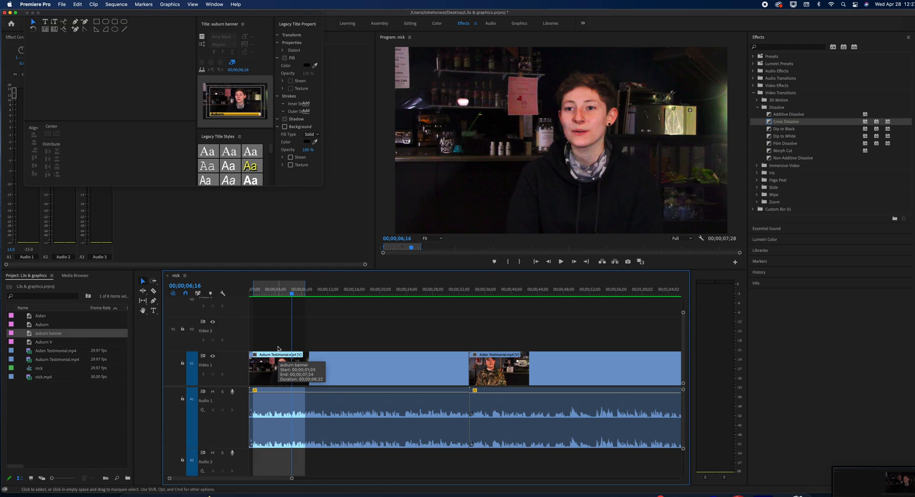
{"action": "left_click", "coordinate": [61, 6]}
{"action": "mouse_move", "coordinate": [62, 16]}
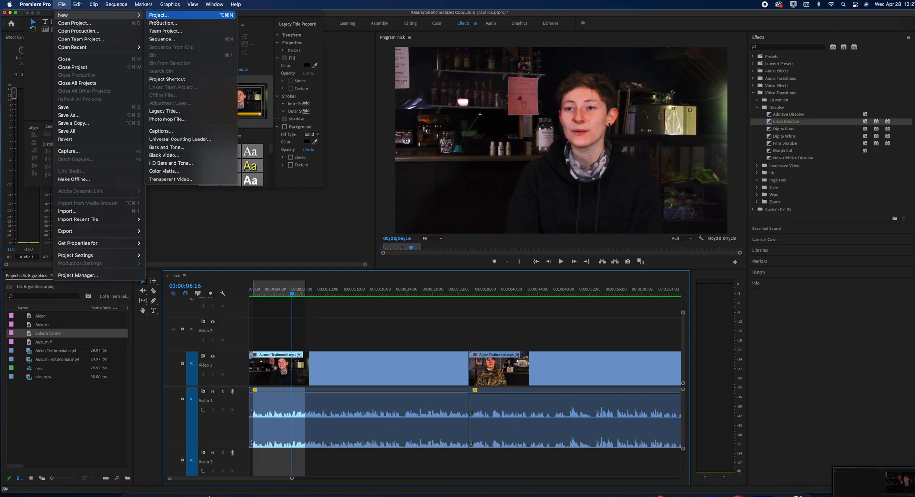
{"action": "left_click", "coordinate": [173, 112]}
{"action": "left_click", "coordinate": [471, 274]}
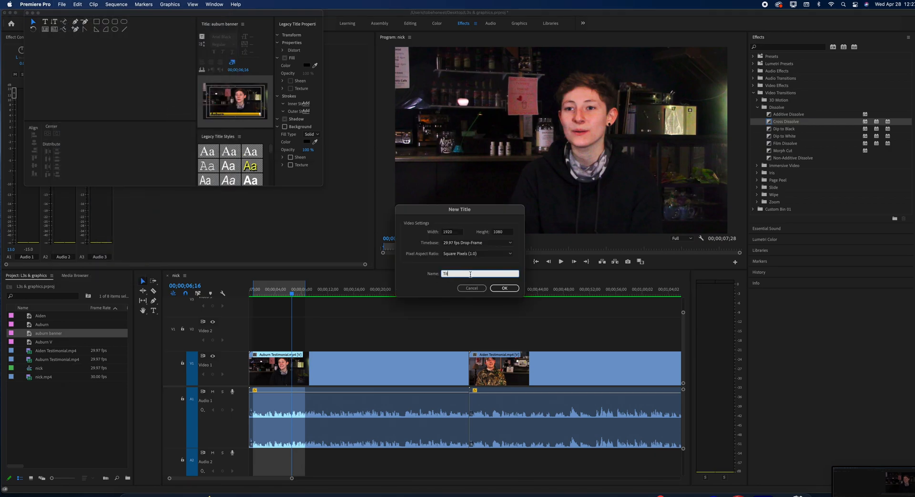
{"action": "key", "text": "BackSpace"}
{"action": "left_click", "coordinate": [516, 290]}
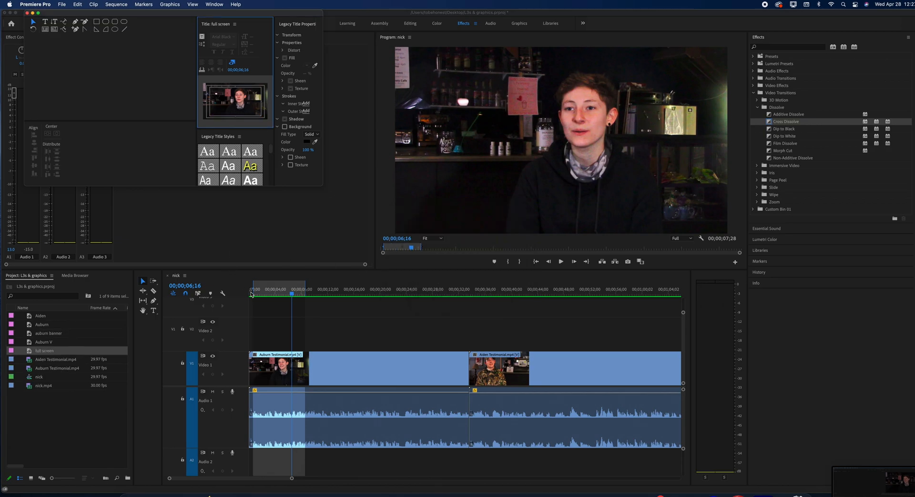
- Enlarge the title designer and add the text "Don't do drugs!" to the upper part of the frame
{"action": "left_click", "coordinate": [45, 352]}
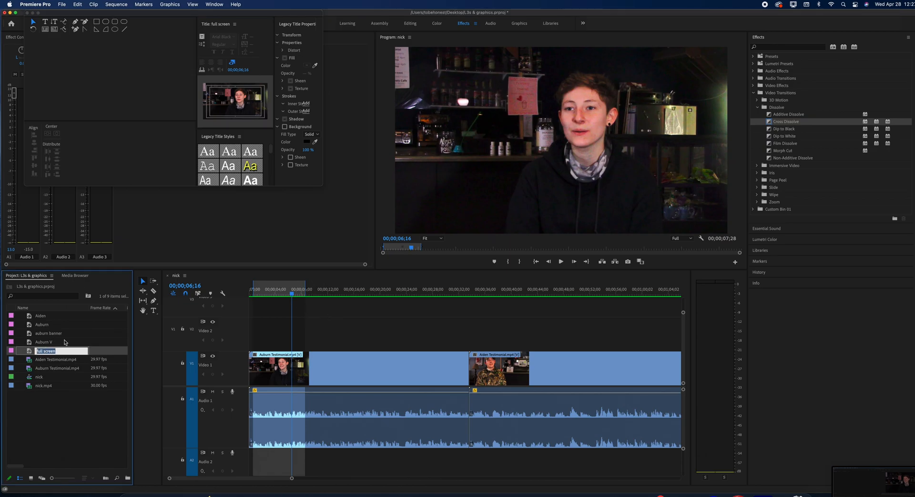
{"action": "left_click_drag", "start_coordinate": [374, 269], "coordinate": [346, 257]}
{"action": "left_click_drag", "start_coordinate": [321, 185], "coordinate": [635, 438]}
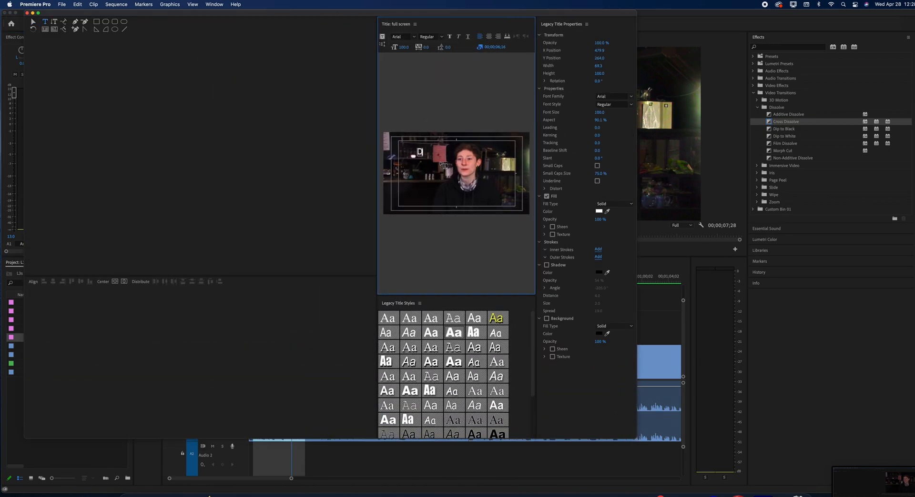
{"action": "key", "text": "BackSpace"}
{"action": "type", "text": "Don't do drugs!"}
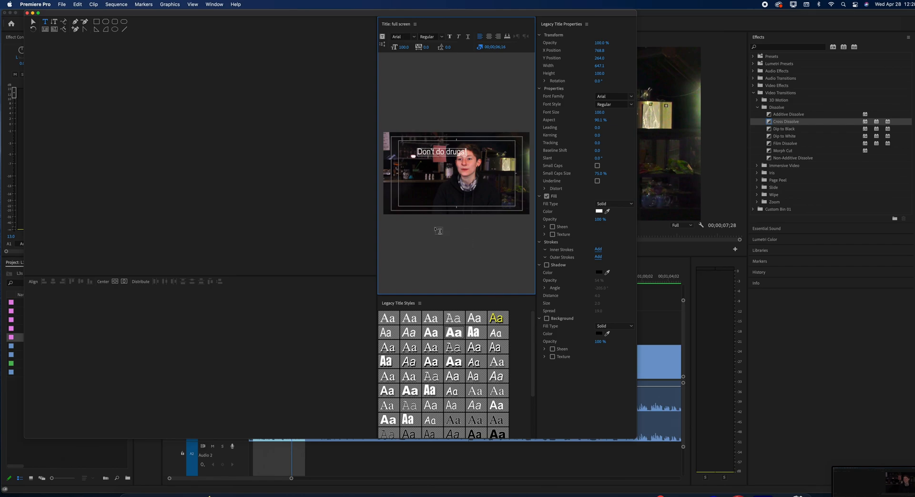
- Apply the gold gradient Arial Black title style to the text and set its font size to 200
{"action": "left_click", "coordinate": [421, 153]}
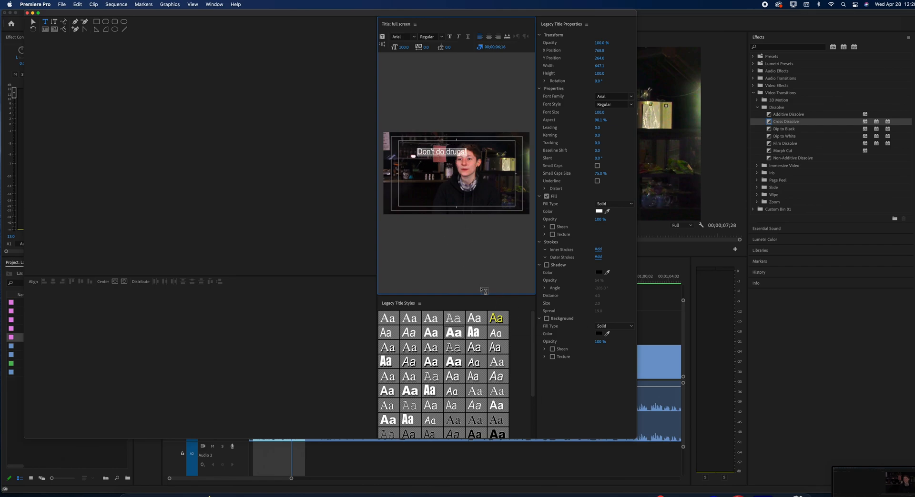
{"action": "left_click_drag", "start_coordinate": [532, 334], "coordinate": [528, 378]}
{"action": "left_click", "coordinate": [498, 418]}
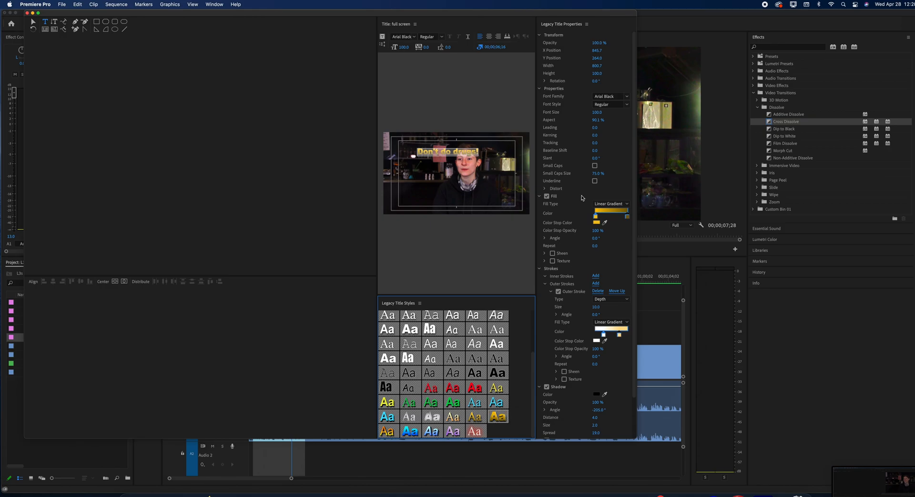
{"action": "left_click", "coordinate": [602, 112]}
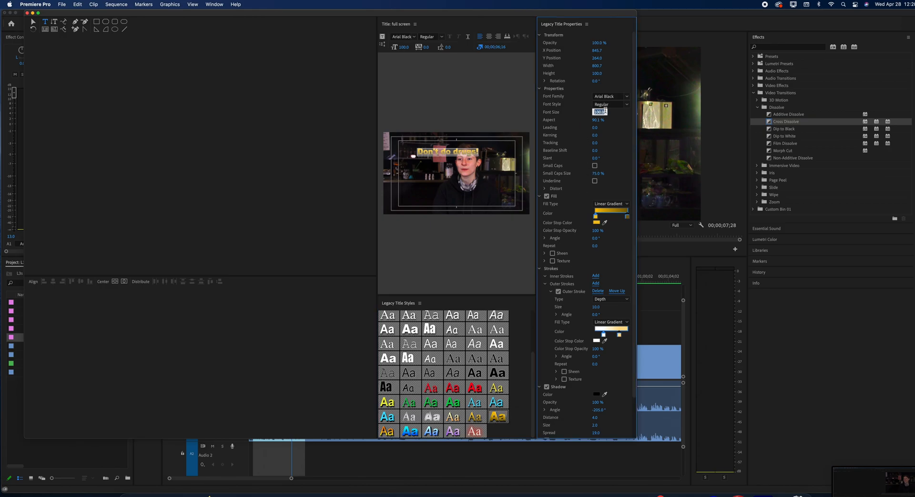
{"action": "type", "text": "200"}
{"action": "key", "text": "Return"}
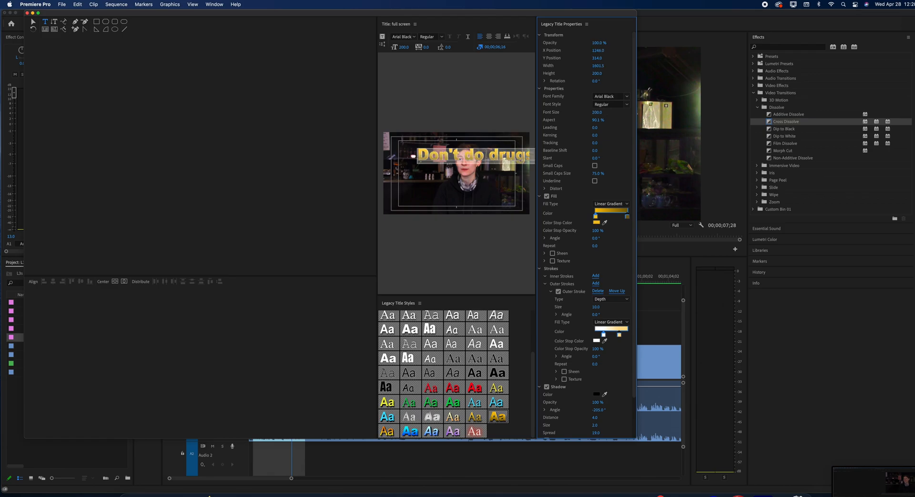
- Move the text across the frame's middle to about X 954, Y 472, and shrink the title designer window
{"action": "left_click", "coordinate": [33, 21]}
{"action": "left_click_drag", "start_coordinate": [490, 158], "coordinate": [469, 169]}
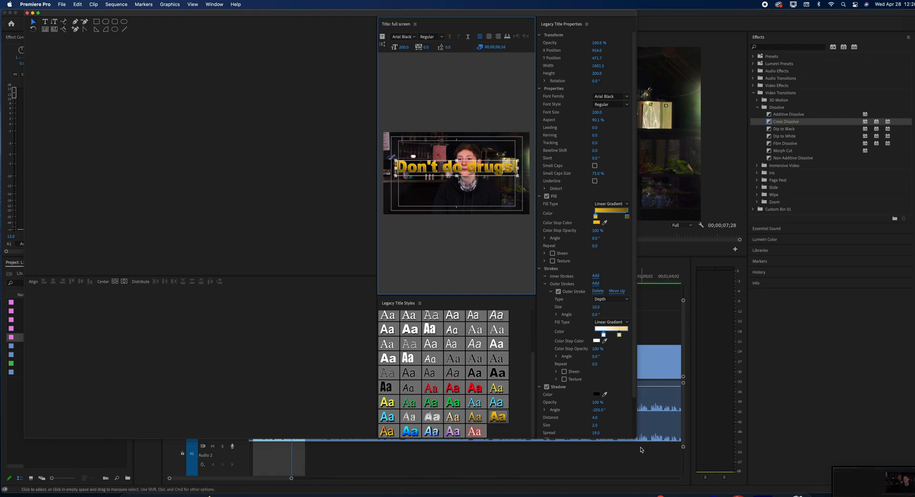
{"action": "left_click_drag", "start_coordinate": [636, 438], "coordinate": [364, 119]}
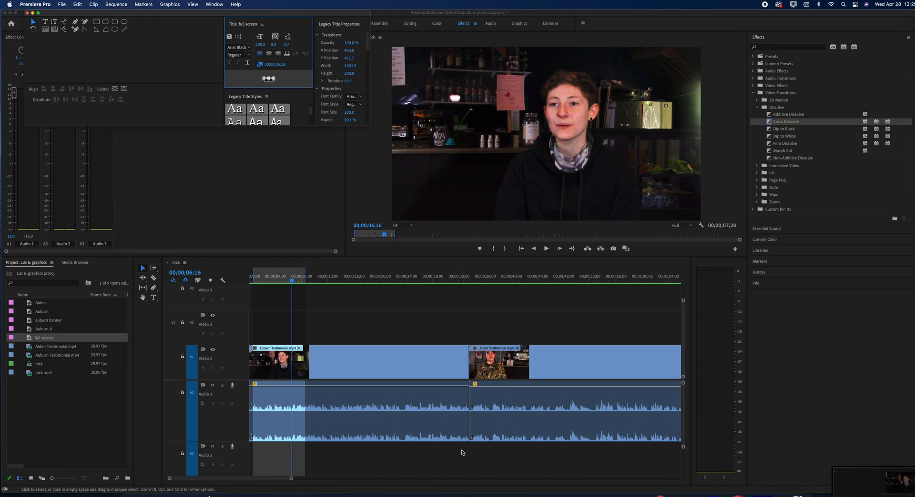
- Place the full screen title on Video 1 directly after the second interview clip and play it over black
{"action": "key", "text": "minus"}
{"action": "key", "text": "minus"}
{"action": "key", "text": "minus"}
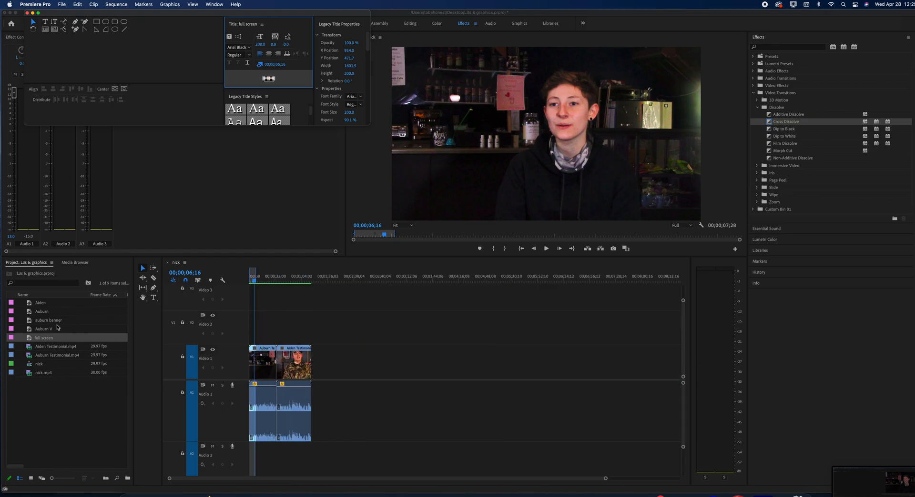
{"action": "left_click", "coordinate": [48, 339]}
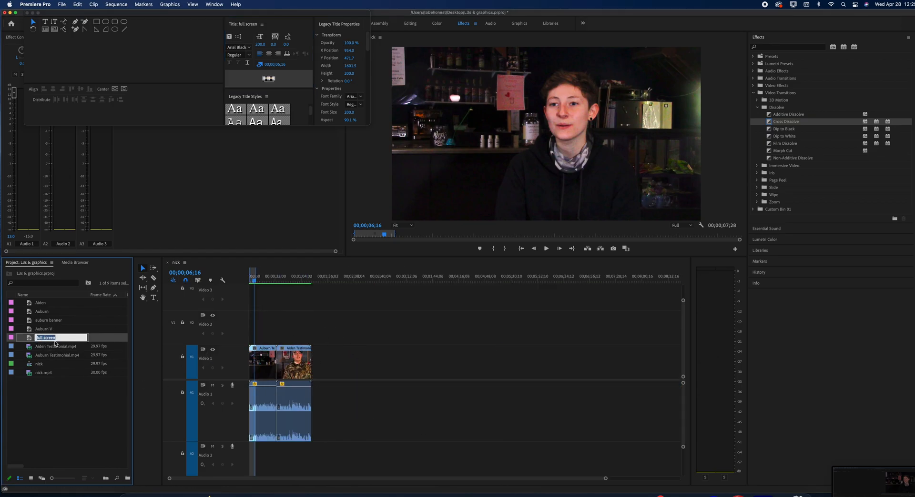
{"action": "left_click_drag", "start_coordinate": [32, 339], "coordinate": [313, 356]}
{"action": "left_click_drag", "start_coordinate": [314, 284], "coordinate": [312, 282]}
{"action": "key", "text": "space"}
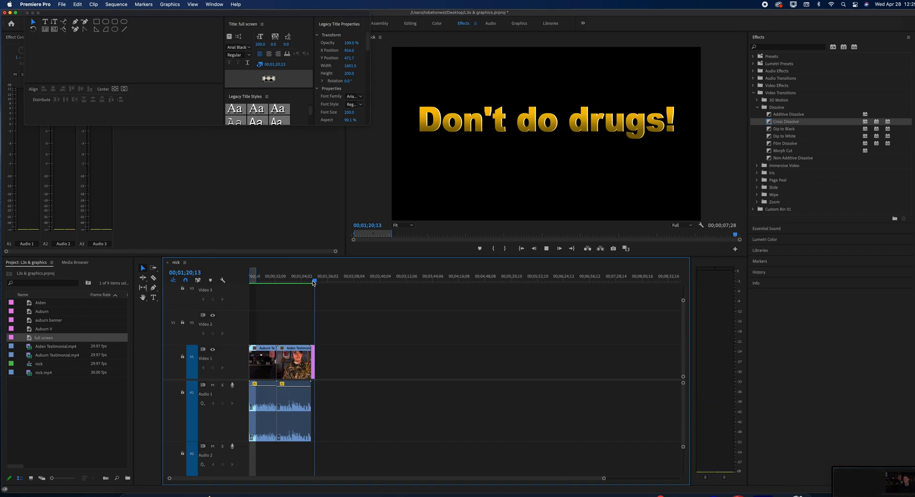
- Move the full screen title to Video 2 over the second interview clip at about 00;00;59;04 and play it
{"action": "left_click", "coordinate": [297, 280]}
{"action": "left_click_drag", "start_coordinate": [313, 366], "coordinate": [300, 330]}
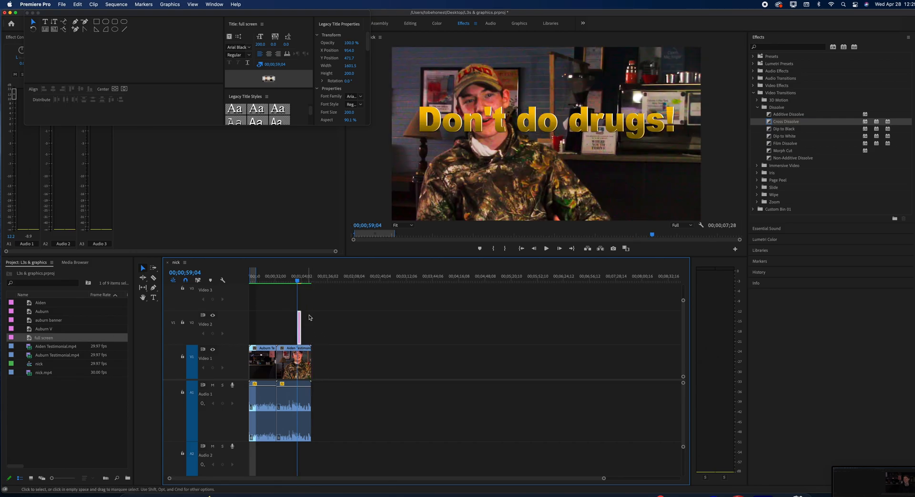
{"action": "key", "text": "space"}
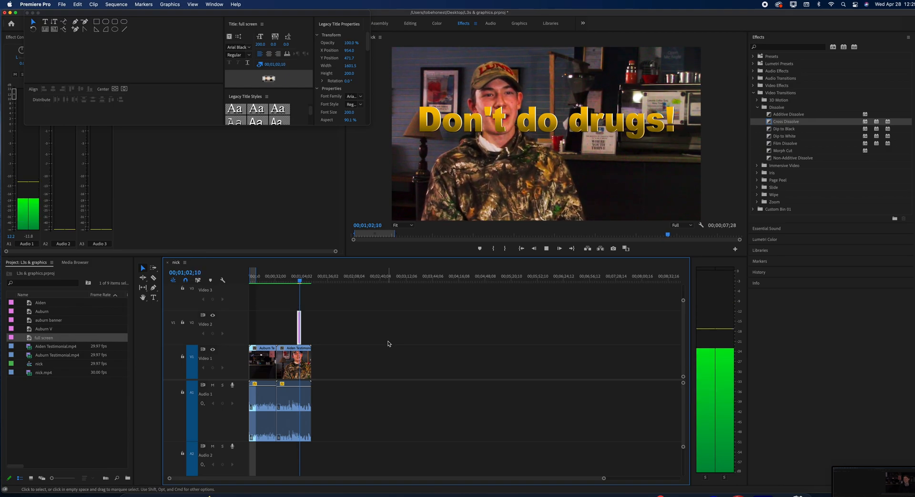
{"action": "key", "text": "space"}
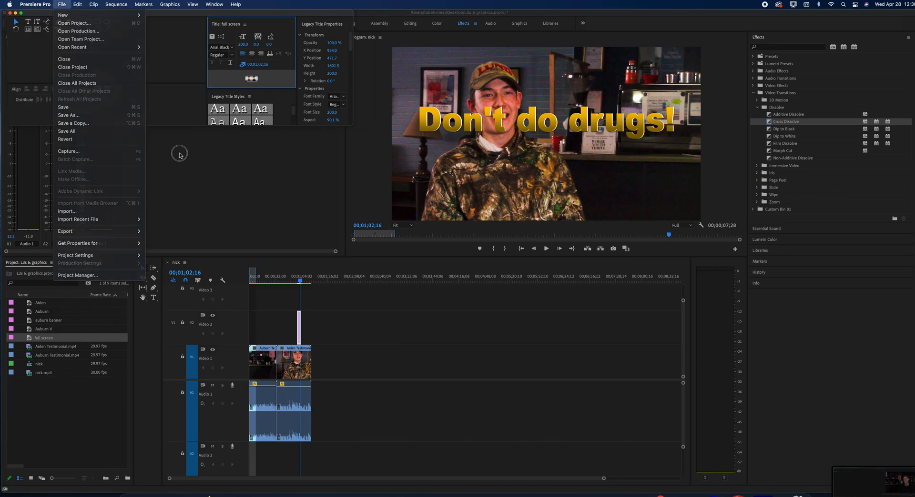
- Create another 1920 x 1080 legacy title with the default name Title 07
{"action": "left_click", "coordinate": [179, 153]}
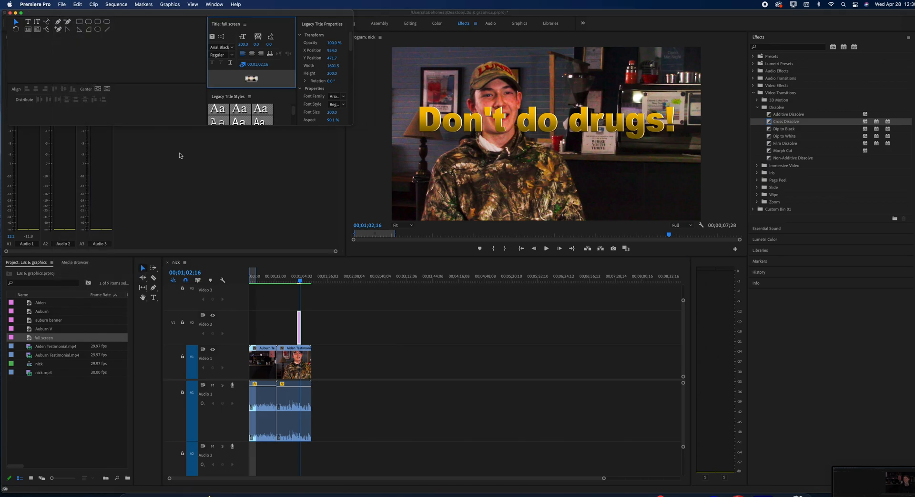
{"action": "left_click", "coordinate": [61, 5]}
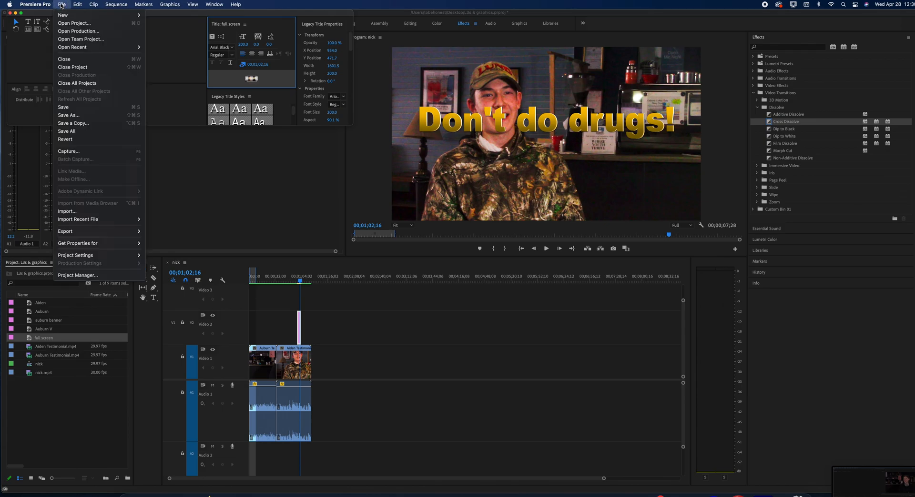
{"action": "mouse_move", "coordinate": [62, 16]}
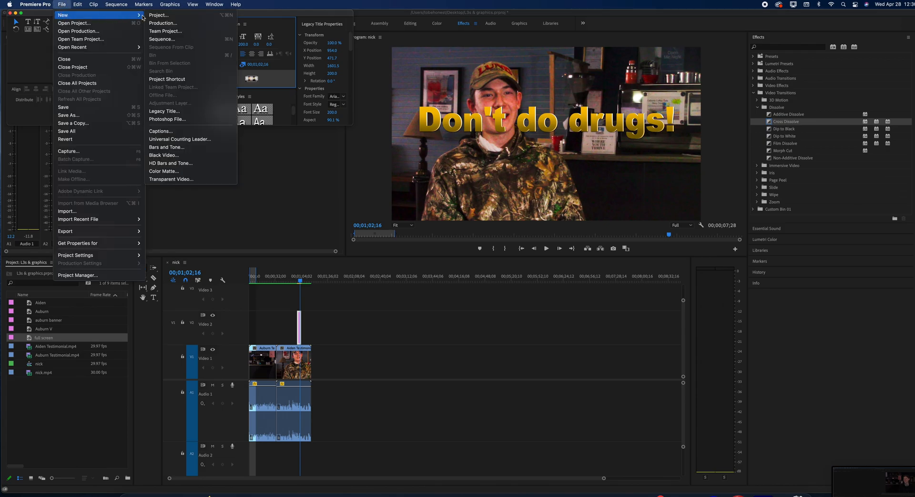
{"action": "left_click", "coordinate": [170, 115]}
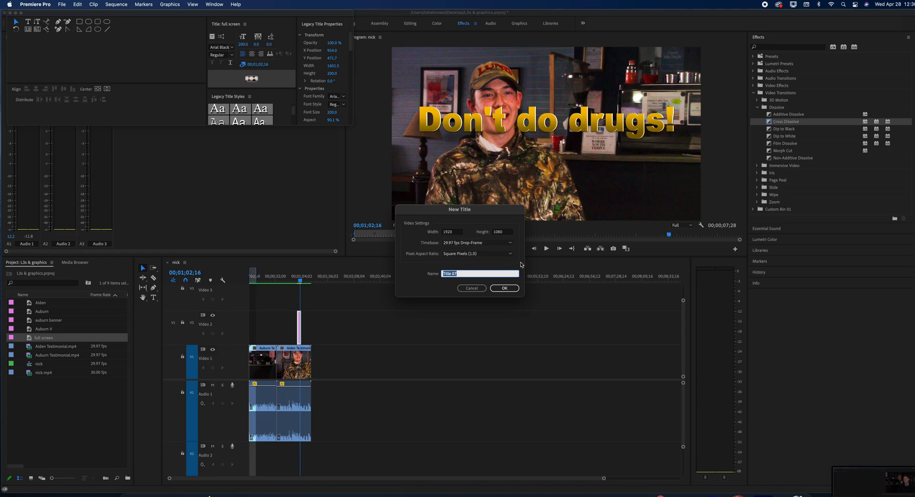
{"action": "left_click", "coordinate": [504, 288]}
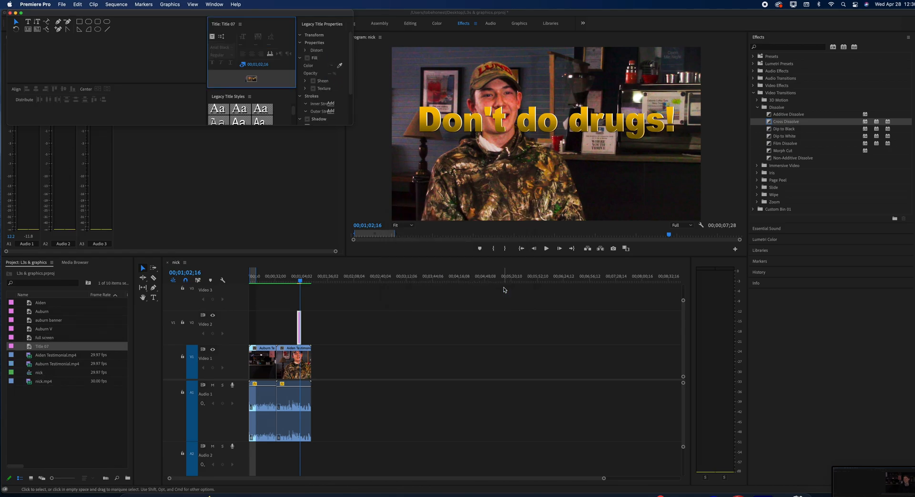